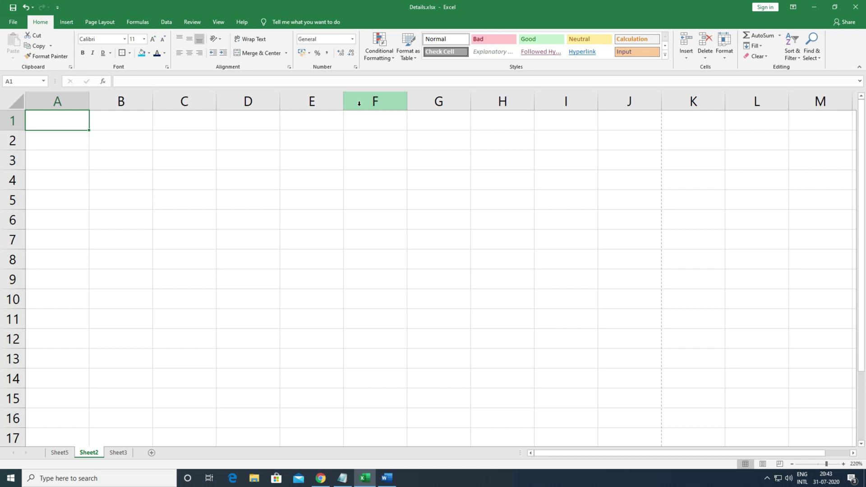
{"action": "key", "text": "Down"}
{"action": "key", "text": "Right"}
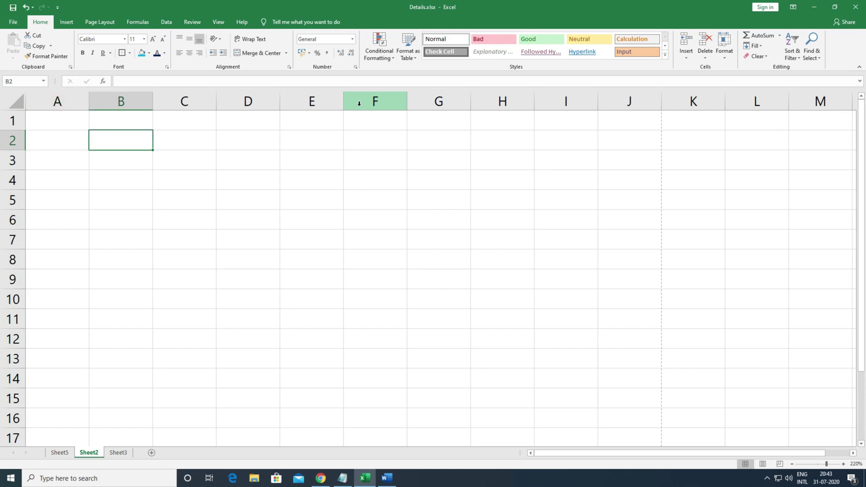
{"action": "key", "text": "Up"}
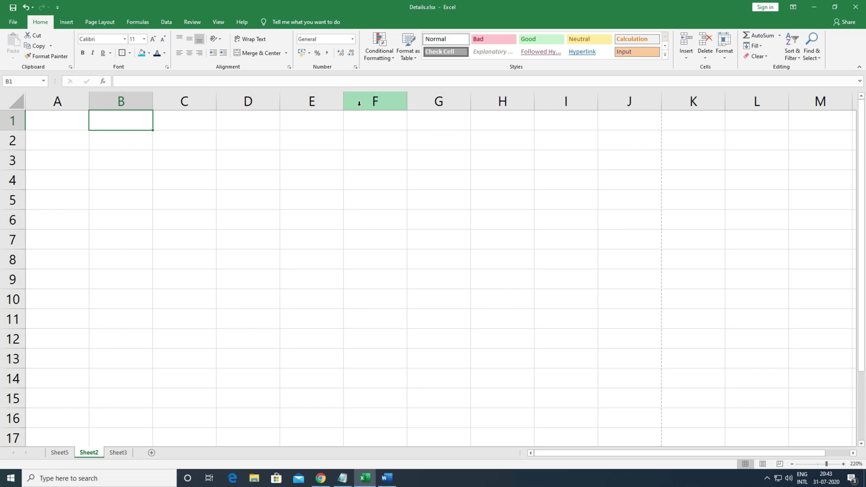
- Enter the column headings NAME, AGE and CLASS in cells A1 to C1
{"action": "left_click", "coordinate": [53, 119]}
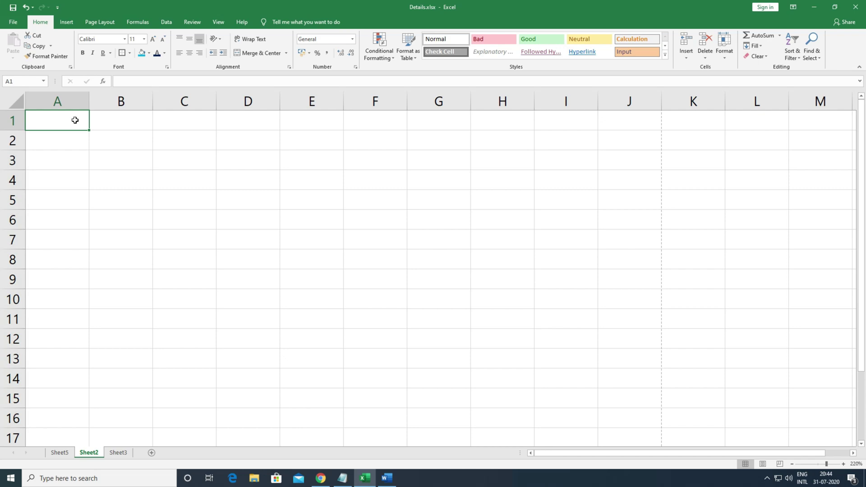
{"action": "type", "text": "NAME"}
{"action": "key", "text": "Tab"}
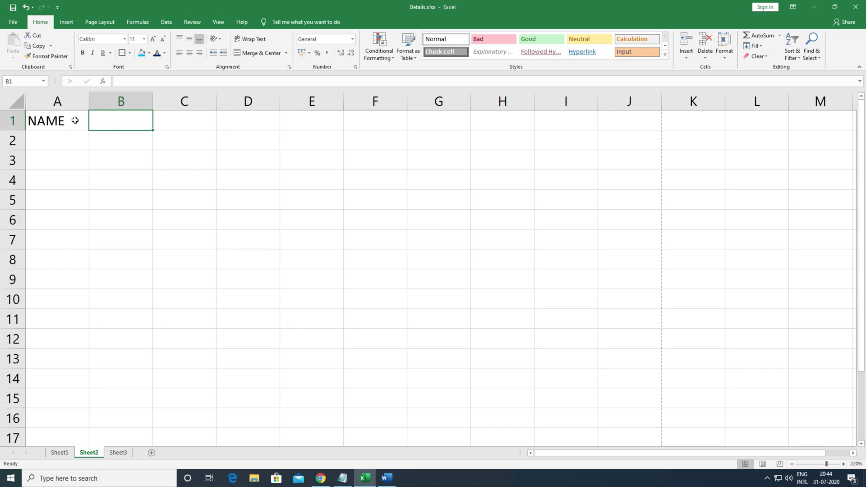
{"action": "type", "text": "AGE"}
{"action": "key", "text": "Tab"}
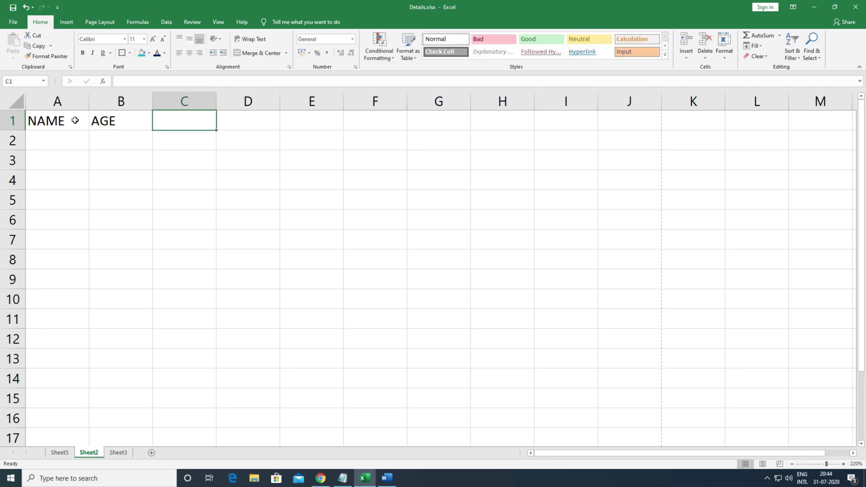
{"action": "type", "text": "CLASS"}
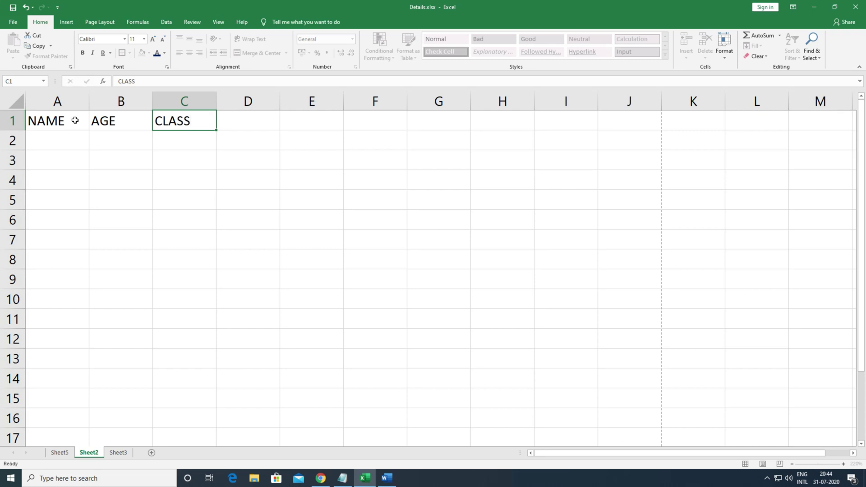
{"action": "key", "text": "ctrl+Return"}
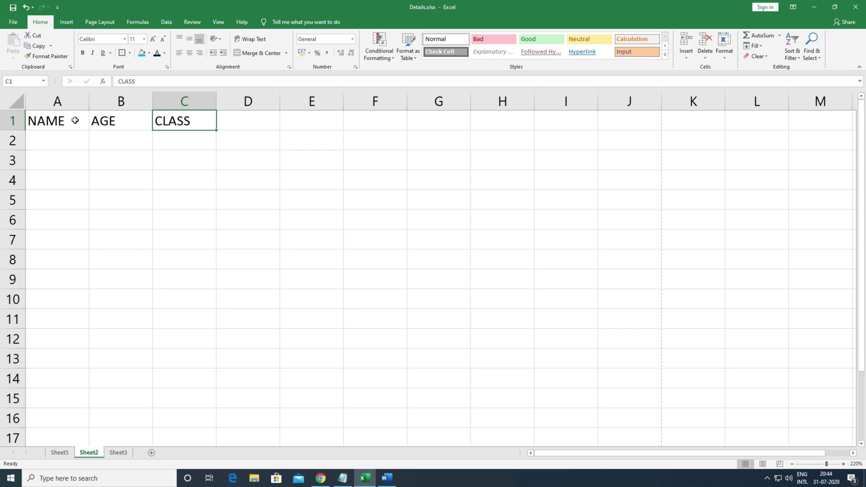
- Merge and center cells D1:H1 and enter the heading SUBJECTS in the merged cell
{"action": "key", "text": "Right"}
{"action": "key", "text": "shift+Right"}
{"action": "key", "text": "shift+Right"}
{"action": "key", "text": "shift+Right"}
{"action": "key", "text": "shift+Right"}
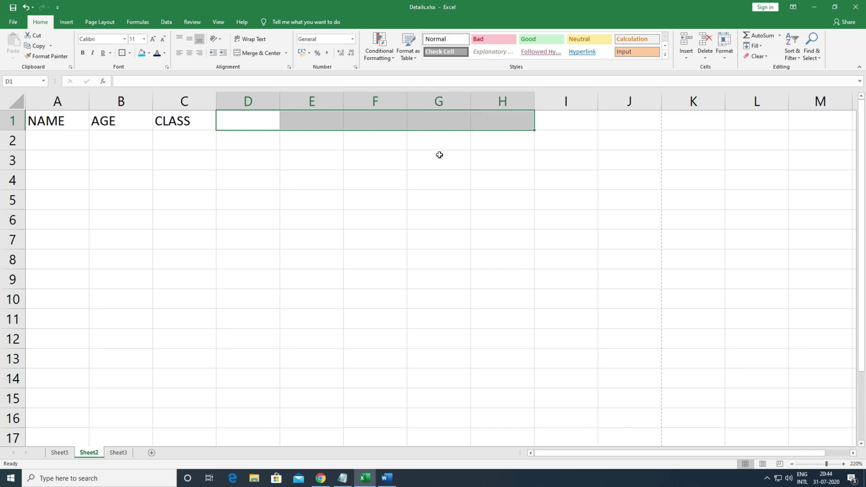
{"action": "left_click", "coordinate": [341, 157]}
{"action": "left_click_drag", "start_coordinate": [264, 122], "coordinate": [494, 116]}
{"action": "left_click_drag", "start_coordinate": [237, 138], "coordinate": [485, 140]}
{"action": "left_click", "coordinate": [256, 117]}
{"action": "left_click_drag", "start_coordinate": [253, 117], "coordinate": [495, 122]}
{"action": "left_click", "coordinate": [251, 54]}
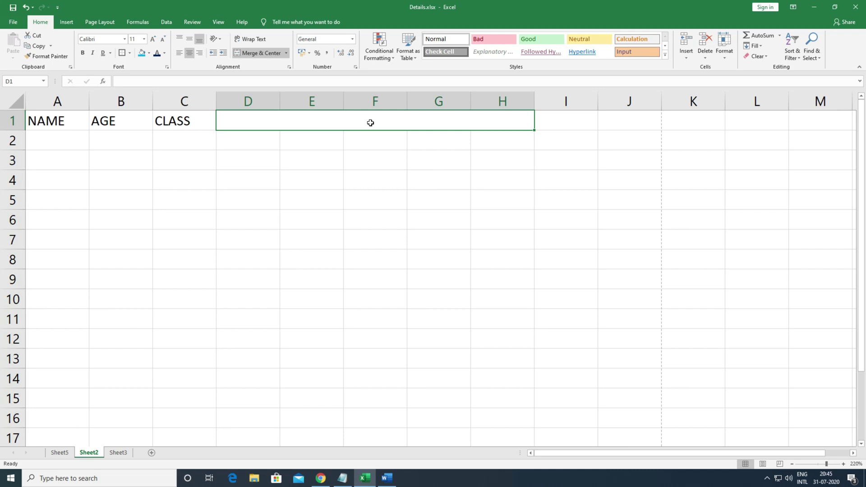
{"action": "type", "text": "SUBJECTS"}
{"action": "key", "text": "Return"}
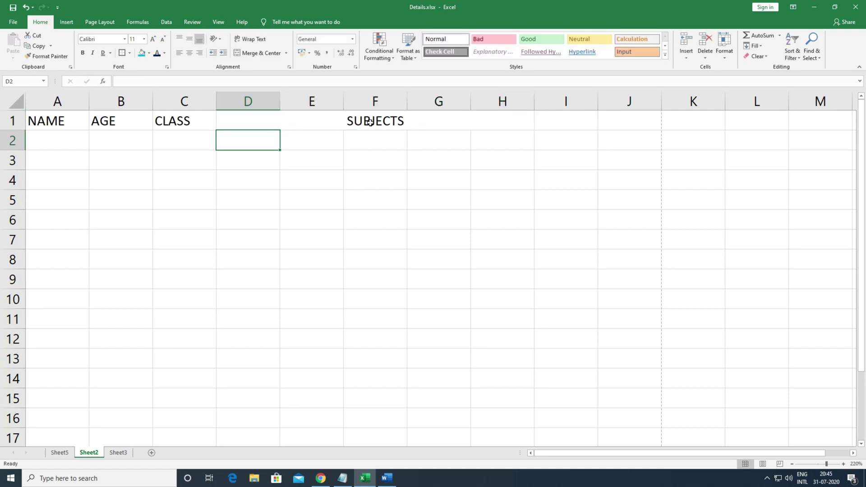
- Enter the subject headings HINDI, ENGLISH, MATH and SCIENCE in cells D2 to G2
{"action": "type", "text": "HINDI"}
{"action": "key", "text": "Tab"}
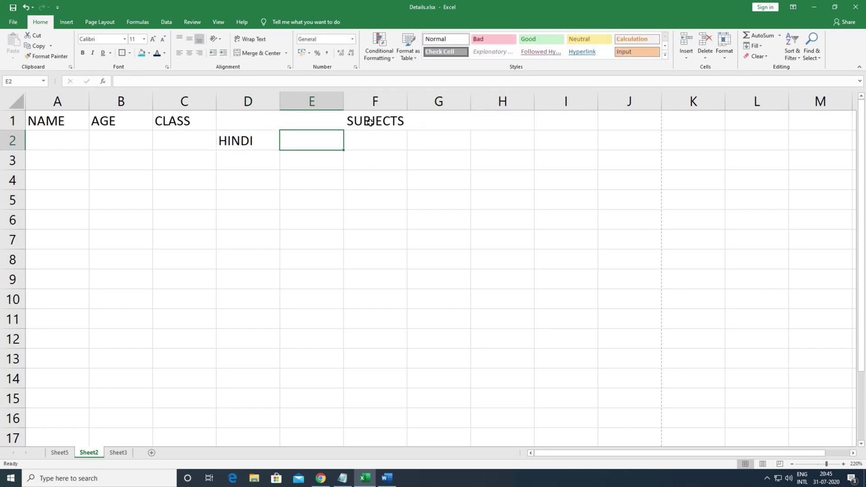
{"action": "type", "text": "ENGLISH"}
{"action": "key", "text": "Tab"}
{"action": "type", "text": "MATH"}
{"action": "key", "text": "Tab"}
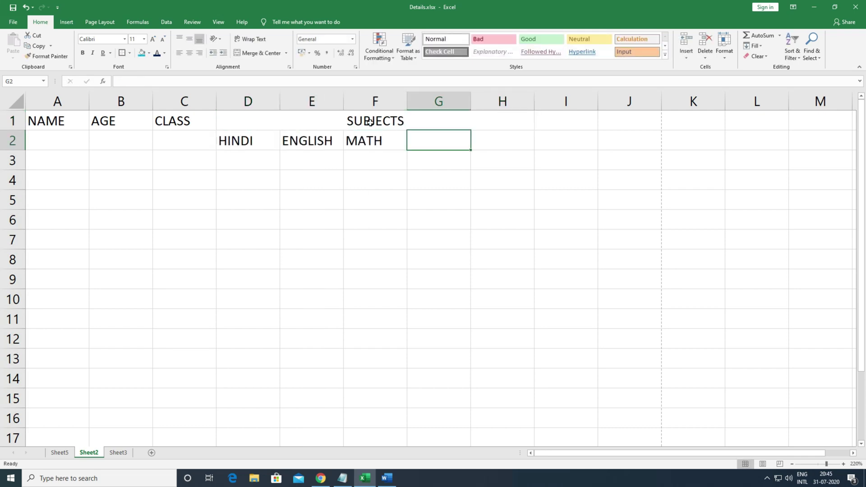
{"action": "type", "text": "SCIENCE"}
{"action": "key", "text": "Return"}
- Complete the row 2 headings with COMPUTER in H2, TOTAL in I2 and % in J2
{"action": "key", "text": "Up"}
{"action": "key", "text": "Right"}
{"action": "key", "text": "Right"}
{"action": "key", "text": "Right"}
{"action": "key", "text": "Right"}
{"action": "type", "text": "C"}
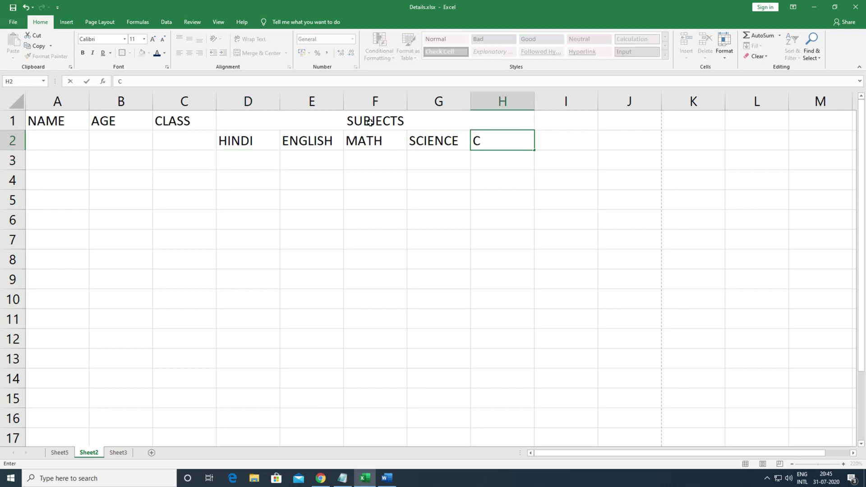
{"action": "type", "text": "OMPUTER"}
{"action": "key", "text": "Tab"}
{"action": "type", "text": "TOTAL"}
{"action": "key", "text": "Tab"}
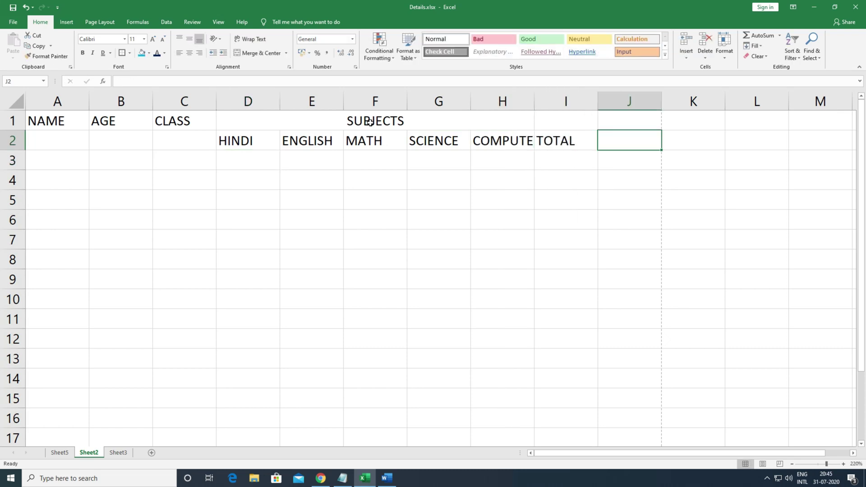
{"action": "type", "text": "%"}
{"action": "key", "text": "Return"}
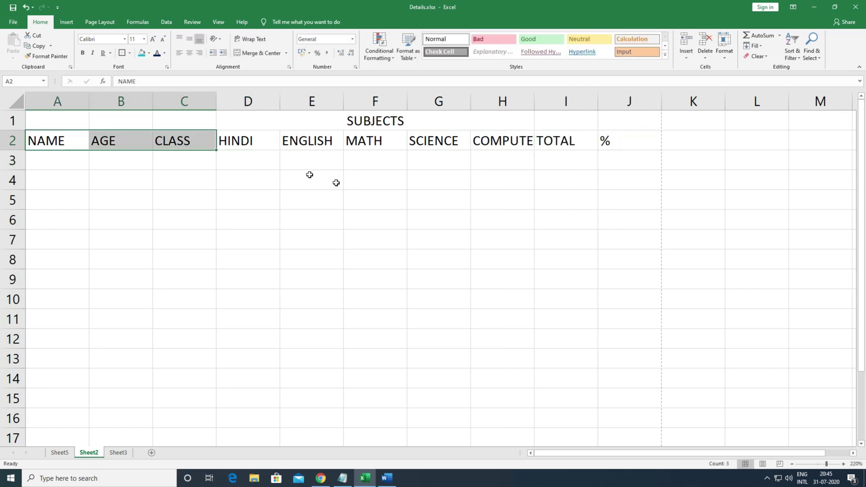
- Format the header row A2:J2 with dark blue text, font size 14 and a light blue fill
{"action": "left_click_drag", "start_coordinate": [77, 129], "coordinate": [547, 153]}
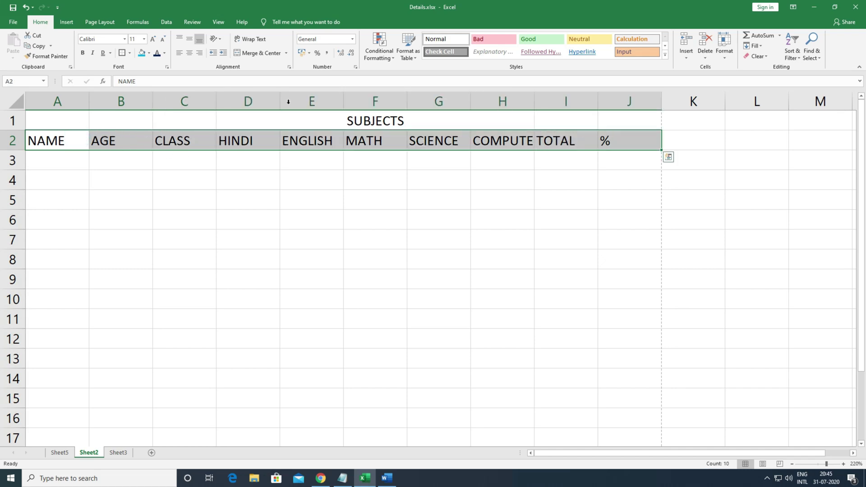
{"action": "left_click", "coordinate": [157, 53]}
{"action": "left_click", "coordinate": [153, 39]}
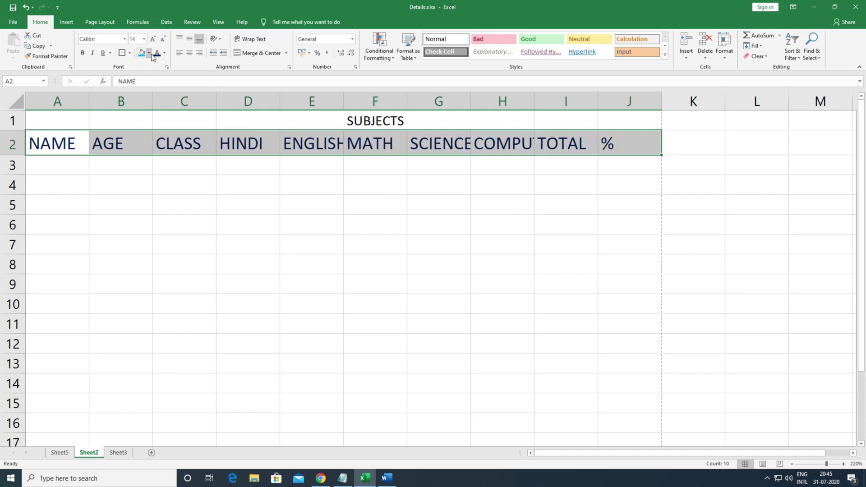
{"action": "left_click", "coordinate": [149, 53]}
{"action": "left_click", "coordinate": [187, 123]}
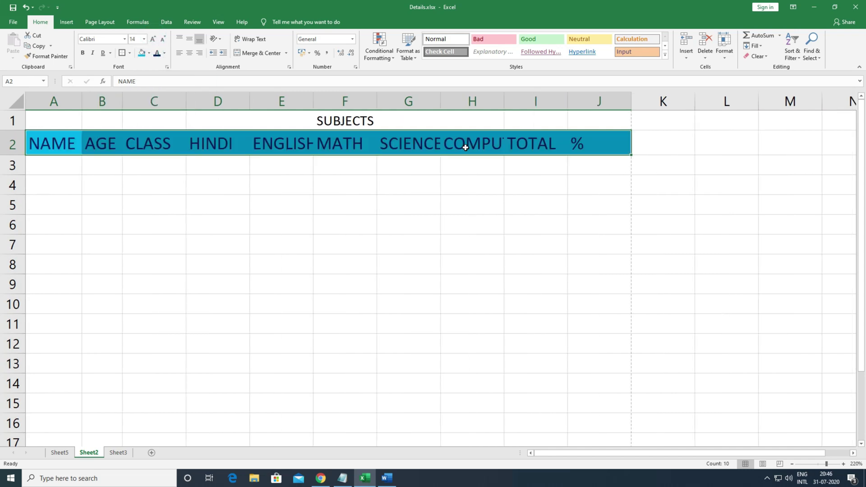
- Fit the widths of columns E, H, G and C to their header text
{"action": "left_click", "coordinate": [479, 147]}
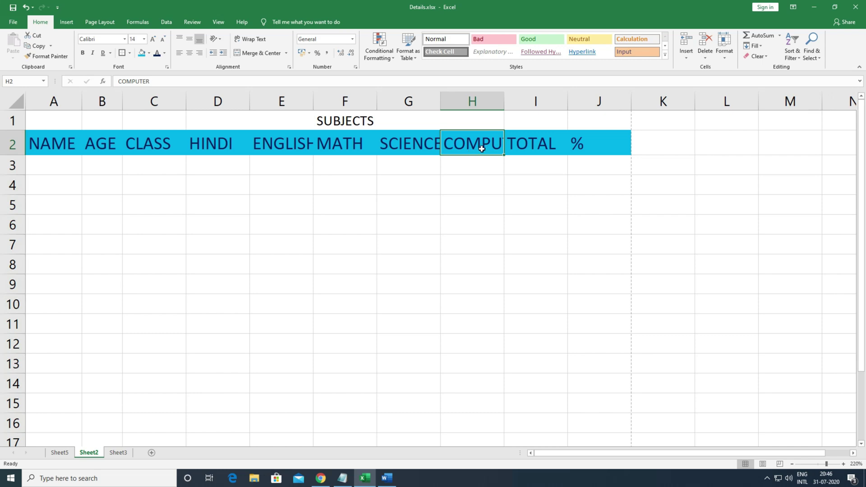
{"action": "left_click", "coordinate": [280, 143]}
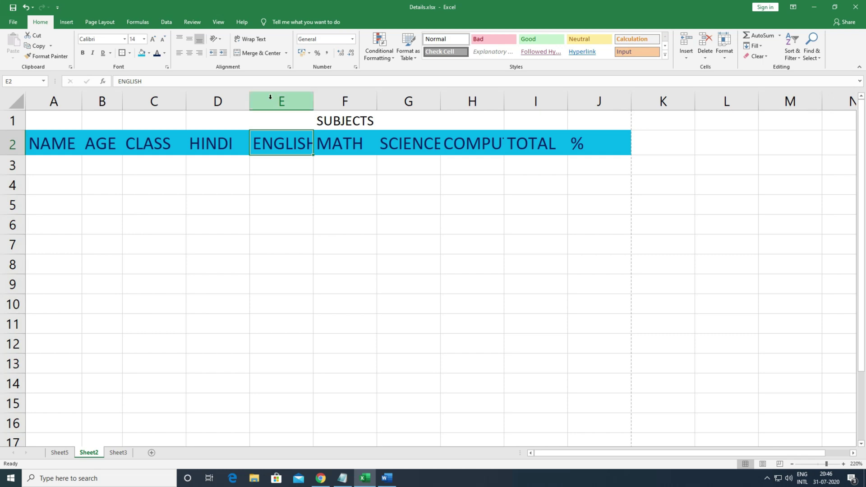
{"action": "double_click", "coordinate": [312, 98]}
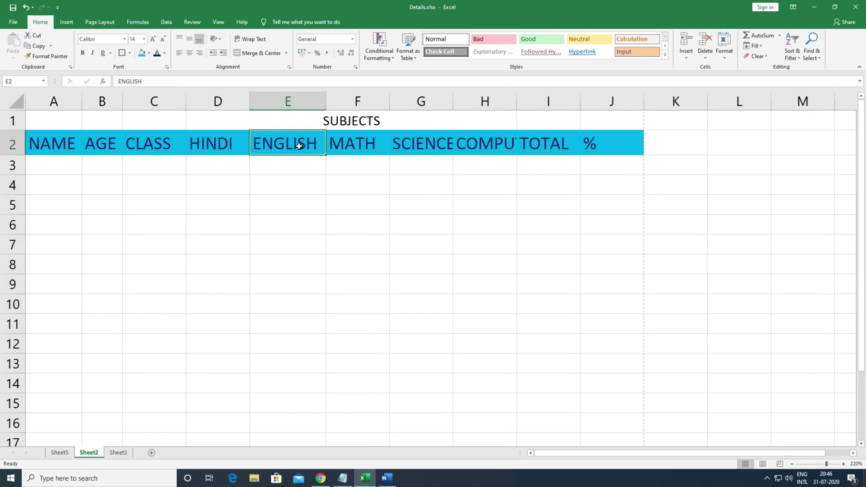
{"action": "double_click", "coordinate": [516, 99]}
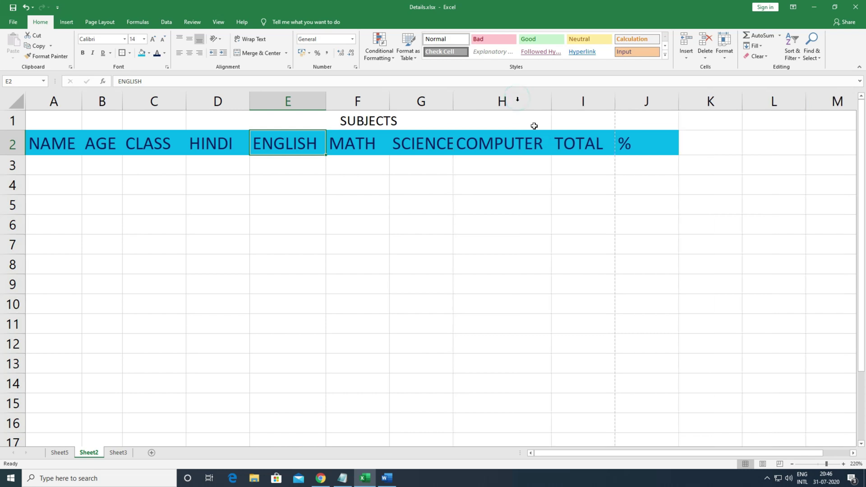
{"action": "double_click", "coordinate": [452, 99]}
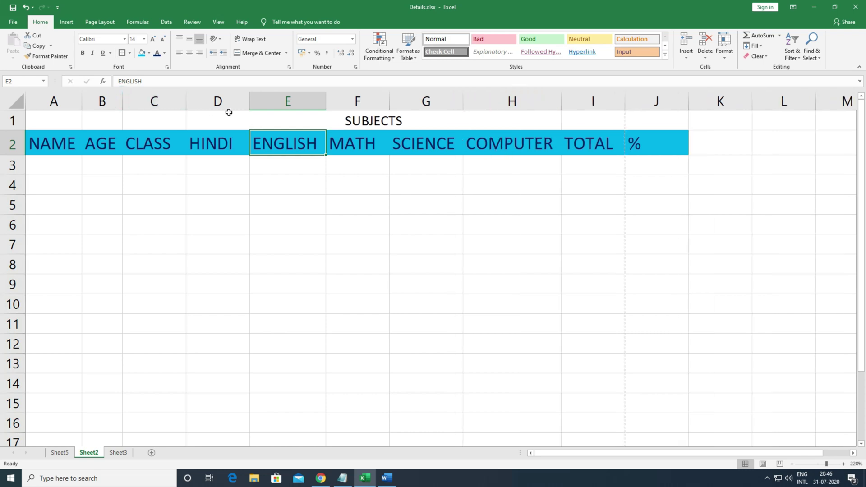
{"action": "double_click", "coordinate": [185, 101]}
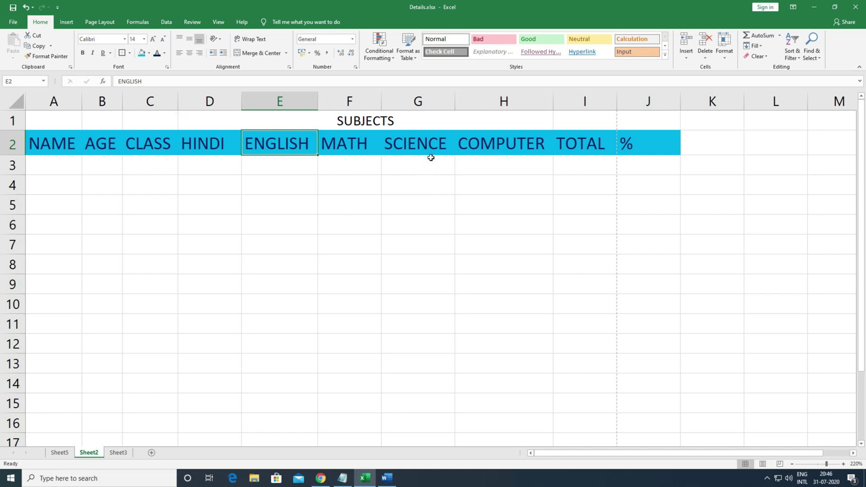
- Enter the student's first name in A3, age 17 in B3 and class 12TH in C3
{"action": "left_click", "coordinate": [544, 161]}
{"action": "left_click", "coordinate": [50, 161]}
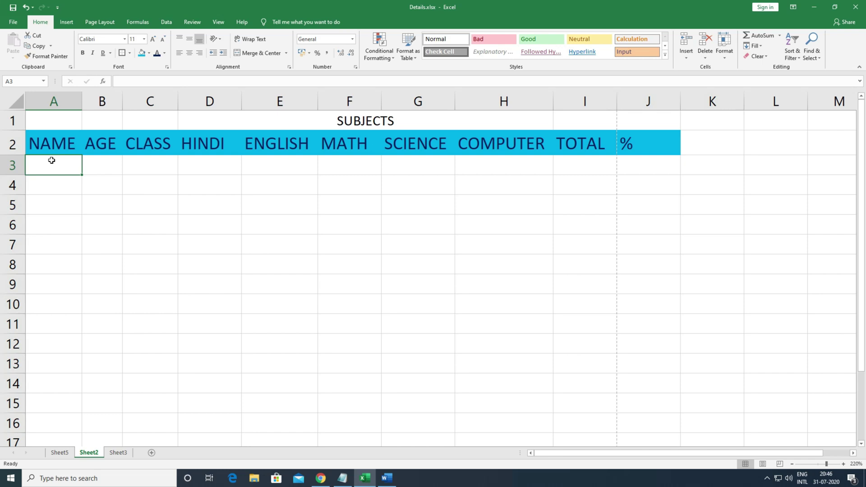
{"action": "type", "text": "AMIT"}
{"action": "key", "text": "Tab"}
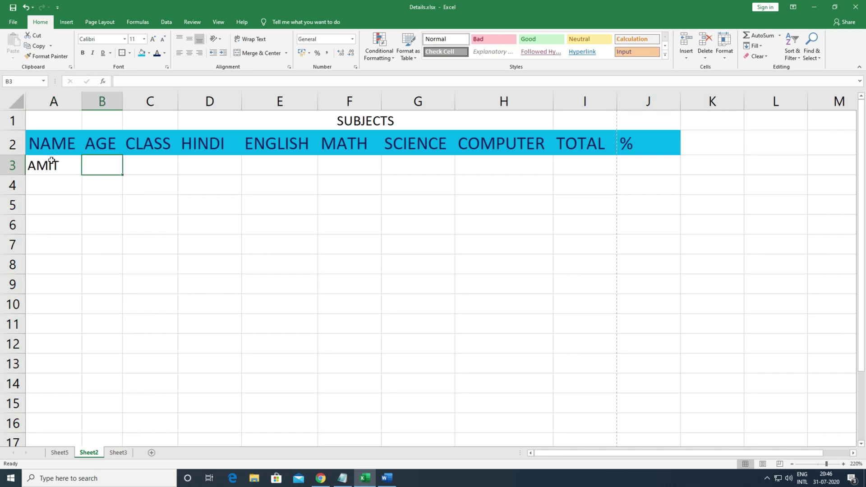
{"action": "type", "text": "17"}
{"action": "key", "text": "Tab"}
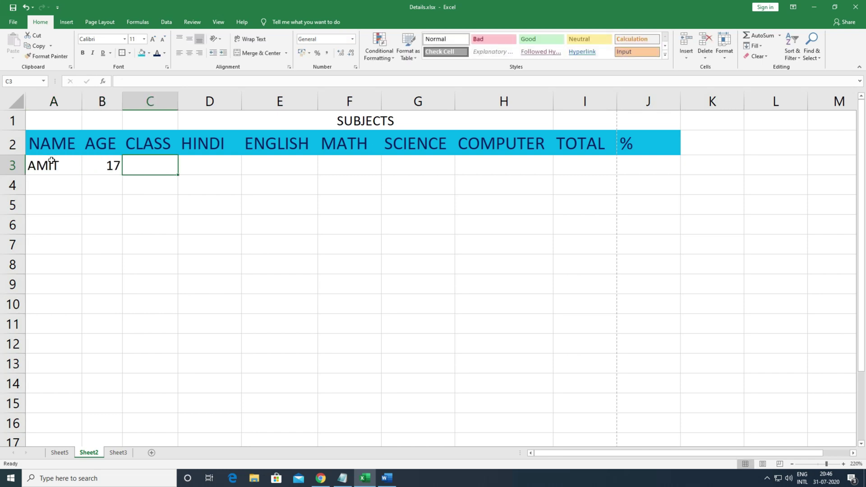
{"action": "type", "text": "12TH"}
{"action": "key", "text": "Tab"}
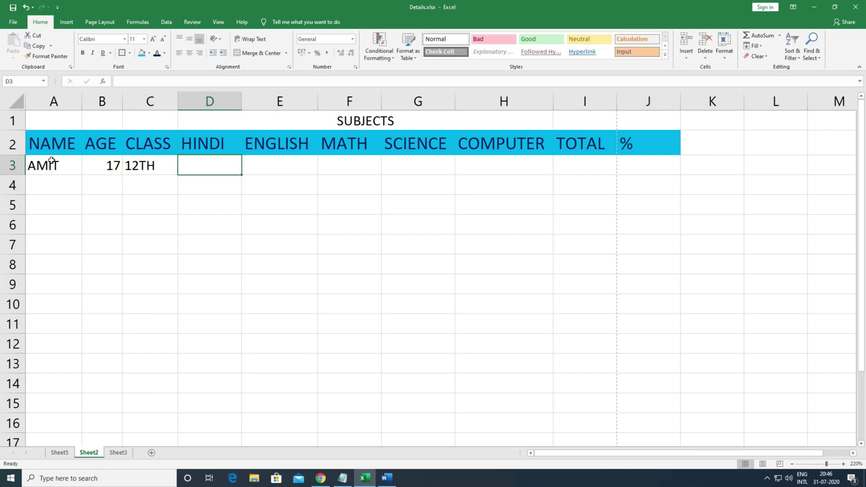
- Enter the marks 75, 84, 86, 90 and 95 for the five subjects in cells D3 to H3
{"action": "type", "text": "75"}
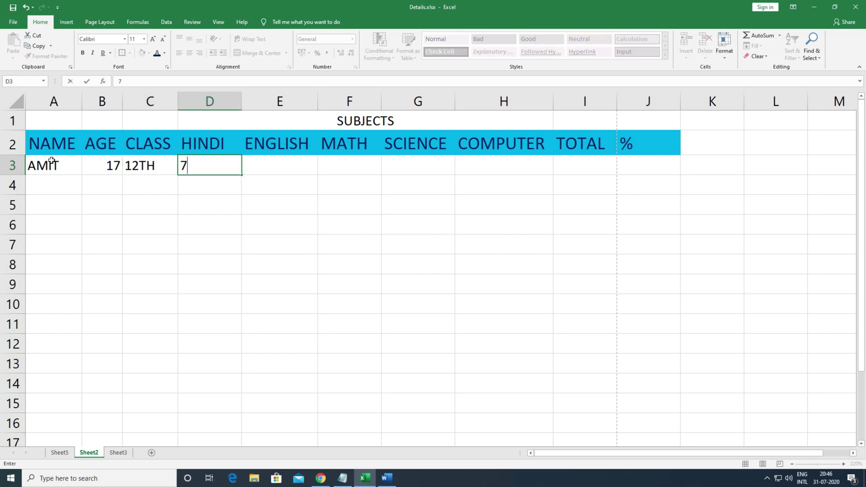
{"action": "key", "text": "Tab"}
{"action": "type", "text": "84"}
{"action": "key", "text": "Tab"}
{"action": "type", "text": "8"}
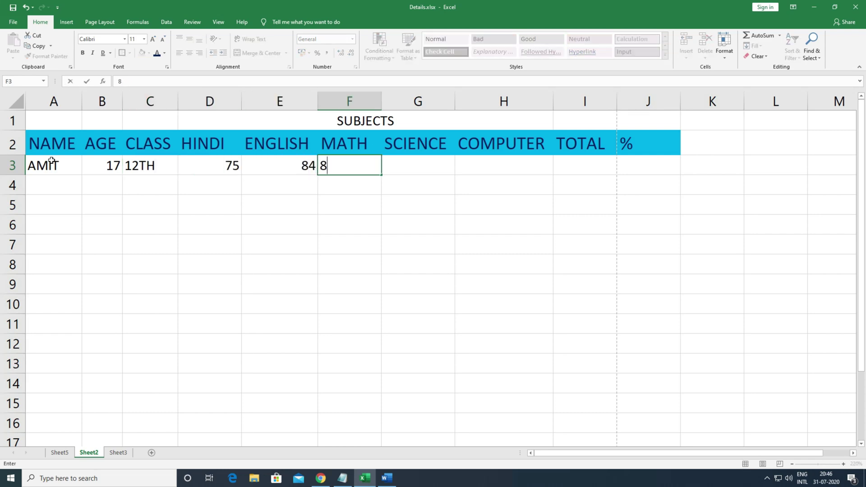
{"action": "type", "text": "6"}
{"action": "key", "text": "Tab"}
{"action": "type", "text": "90"}
{"action": "key", "text": "Tab"}
{"action": "type", "text": "95"}
{"action": "key", "text": "Tab"}
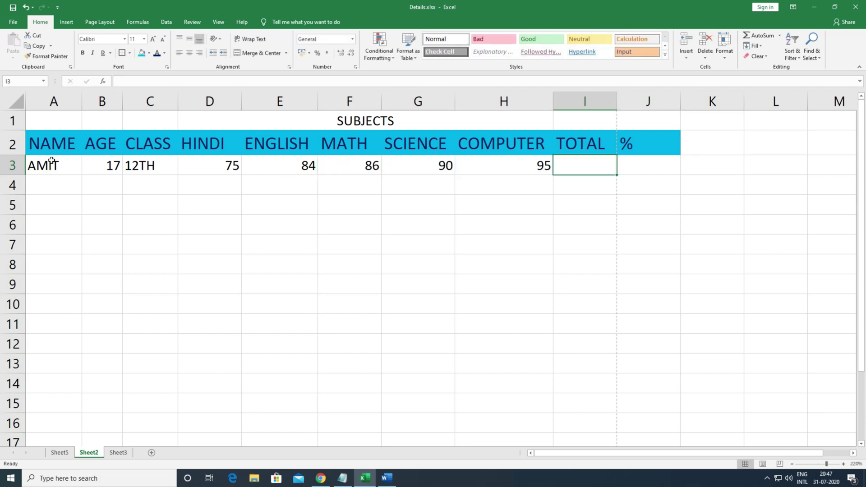
- Examine the student's row and highlight the five subject marks in D3:H3
{"action": "key", "text": "Left"}
{"action": "key", "text": "Left"}
{"action": "key", "text": "Left"}
{"action": "key", "text": "Left"}
{"action": "key", "text": "Left"}
{"action": "key", "text": "Left"}
{"action": "key", "text": "Left"}
{"action": "key", "text": "Right"}
{"action": "key", "text": "Right"}
{"action": "key", "text": "Right"}
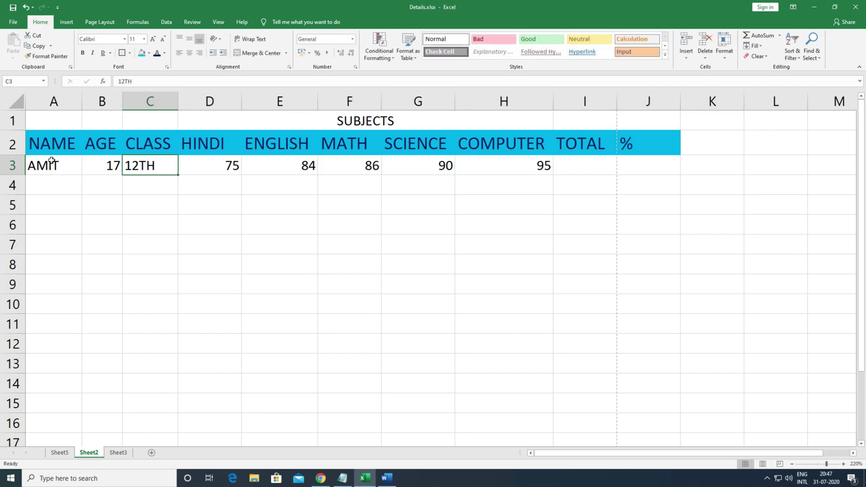
{"action": "key", "text": "Left"}
{"action": "key", "text": "shift+Right"}
{"action": "key", "text": "shift+Right"}
{"action": "key", "text": "shift+Right"}
{"action": "key", "text": "shift+Right"}
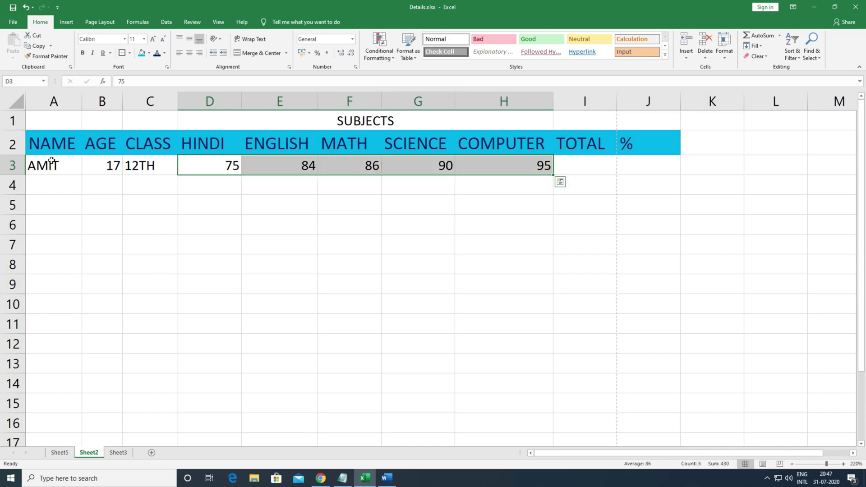
{"action": "key", "text": "Right"}
{"action": "key", "text": "Right"}
{"action": "key", "text": "Right"}
{"action": "key", "text": "Right"}
{"action": "key", "text": "Right"}
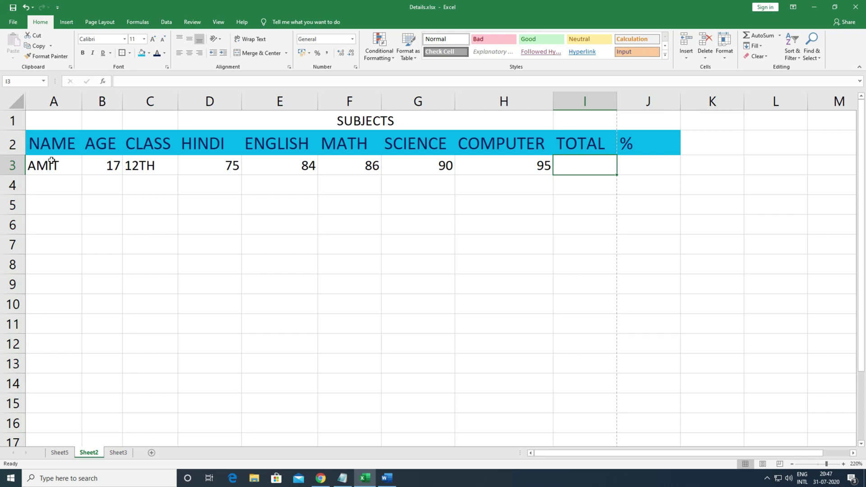
{"action": "type", "text": "="}
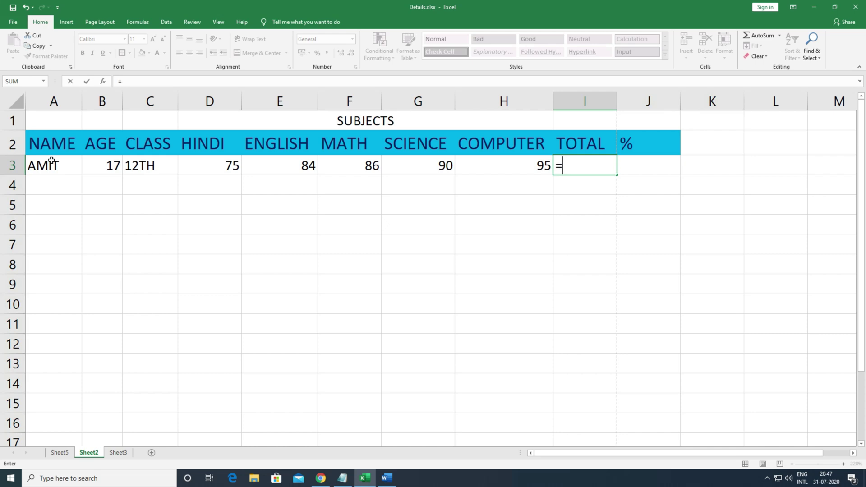
{"action": "key", "text": "BackSpace"}
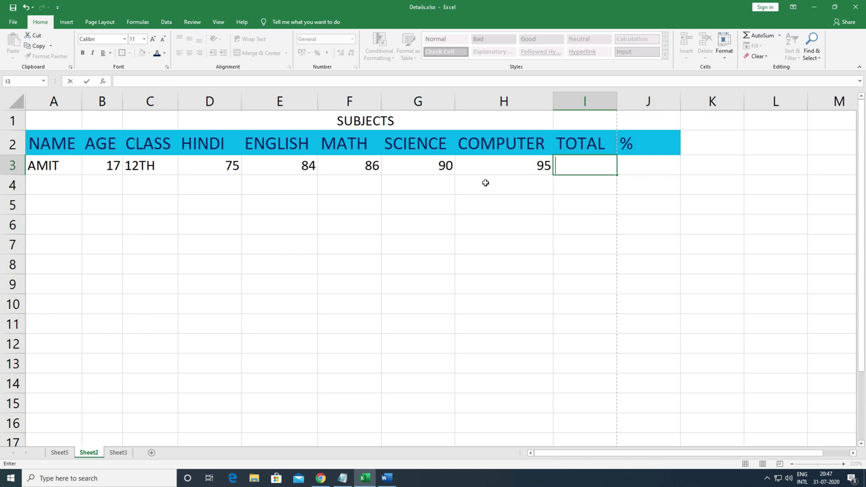
{"action": "left_click", "coordinate": [215, 165]}
{"action": "left_click_drag", "start_coordinate": [215, 165], "coordinate": [496, 183]}
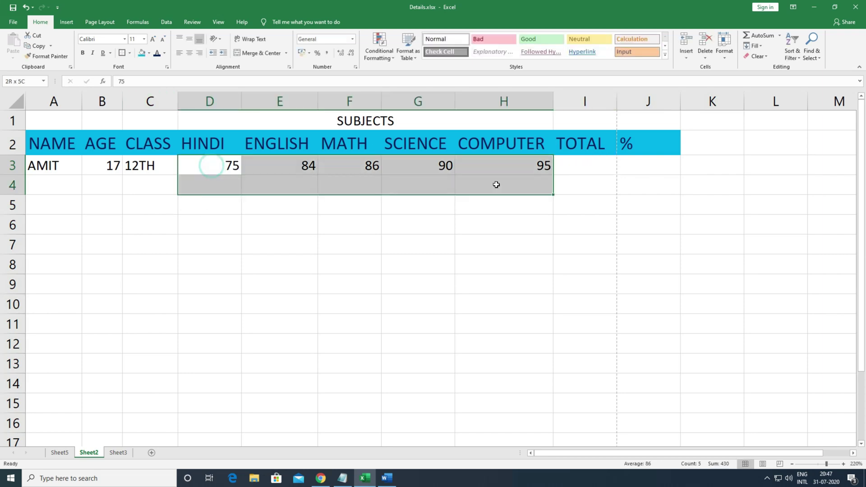
{"action": "left_click", "coordinate": [512, 166]}
- Calculate the student's total in I3 with a SUM formula over the marks in D3:H3
{"action": "left_click", "coordinate": [571, 164]}
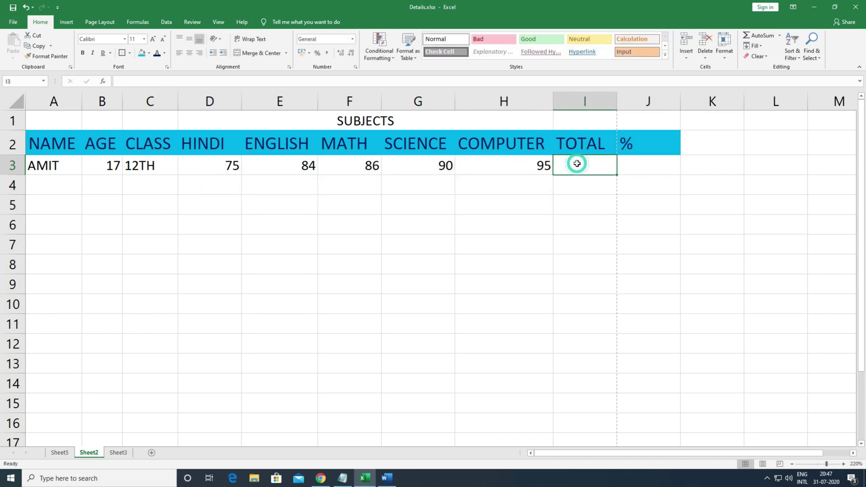
{"action": "type", "text": "="}
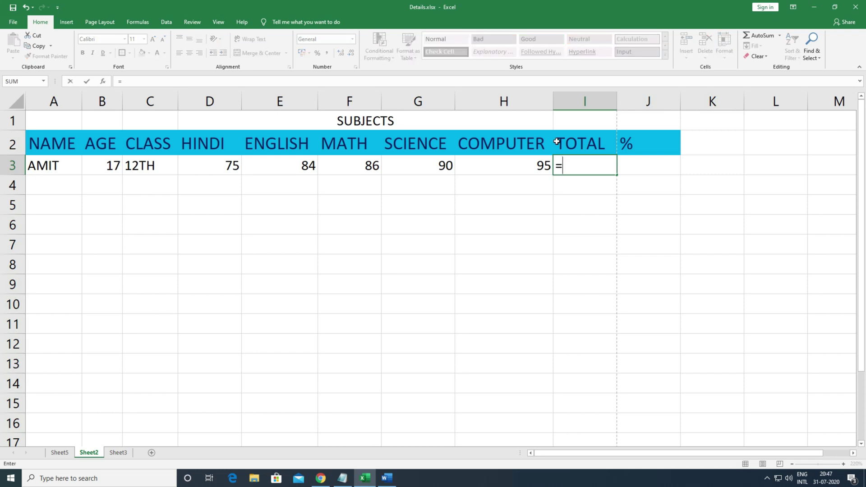
{"action": "type", "text": "SUM"}
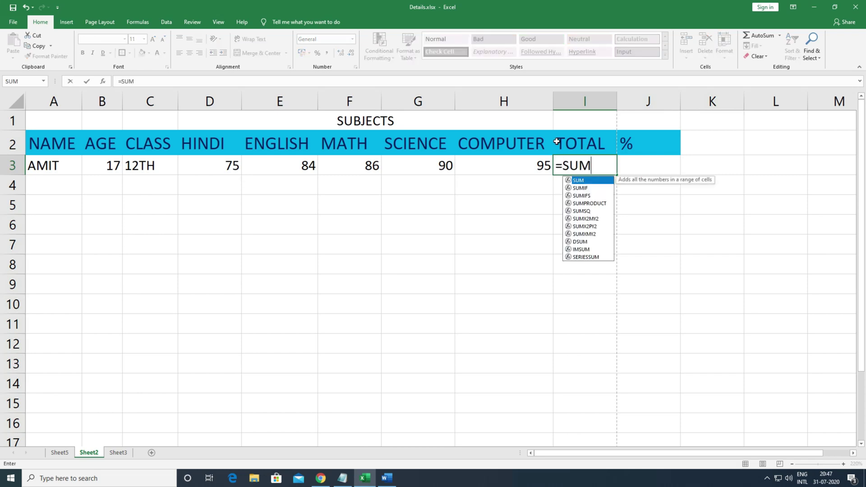
{"action": "type", "text": "("}
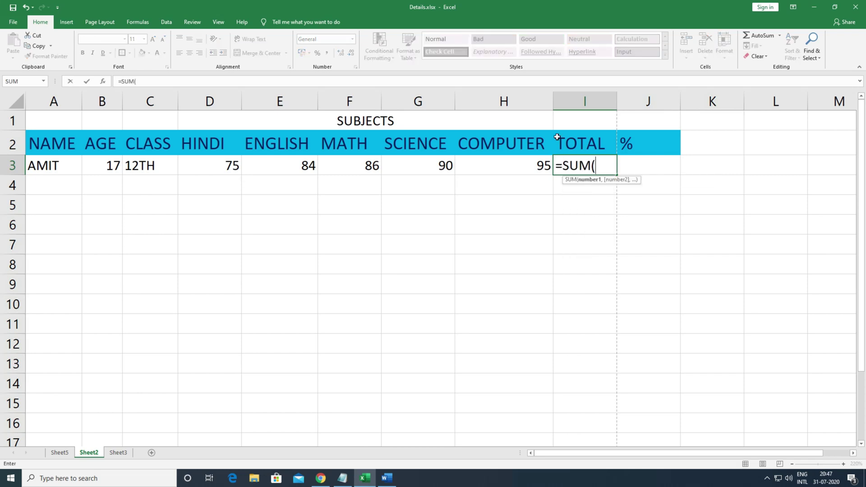
{"action": "left_click", "coordinate": [229, 165]}
{"action": "left_click_drag", "start_coordinate": [229, 165], "coordinate": [499, 166]}
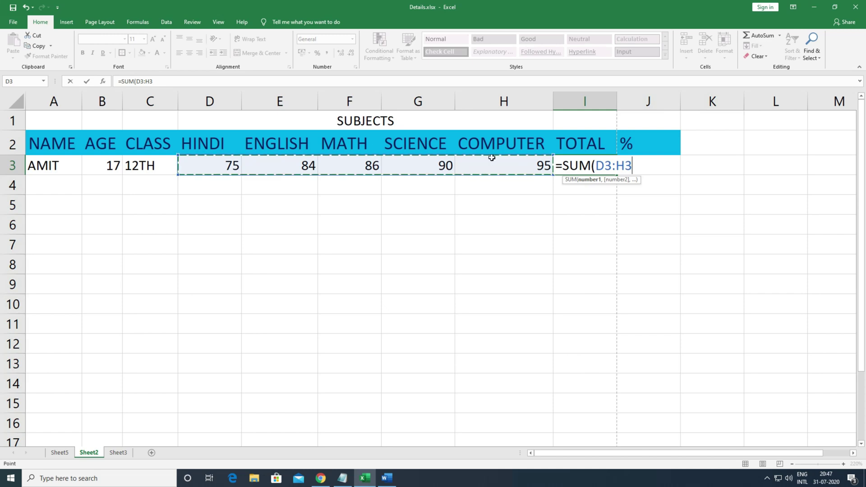
{"action": "key", "text": "Return"}
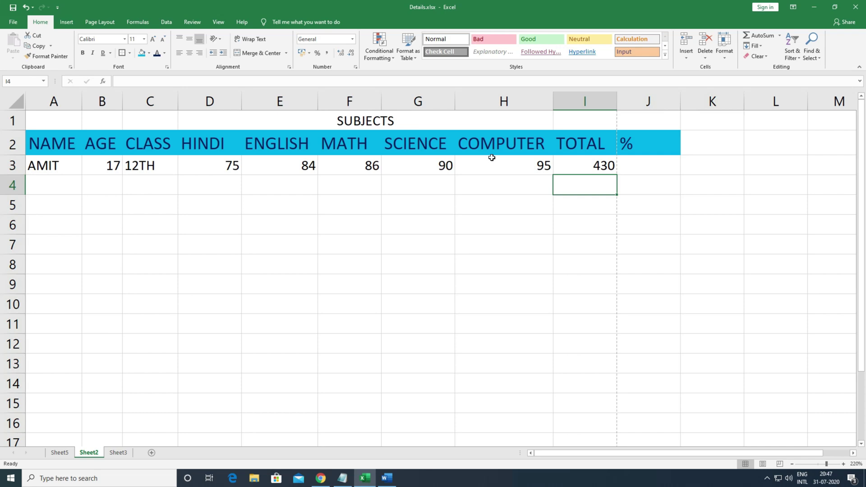
- Rewrite the total formula in I3 as a SUM with the cell range D3:H3
{"action": "key", "text": "Up"}
{"action": "type", "text": "=SUM"}
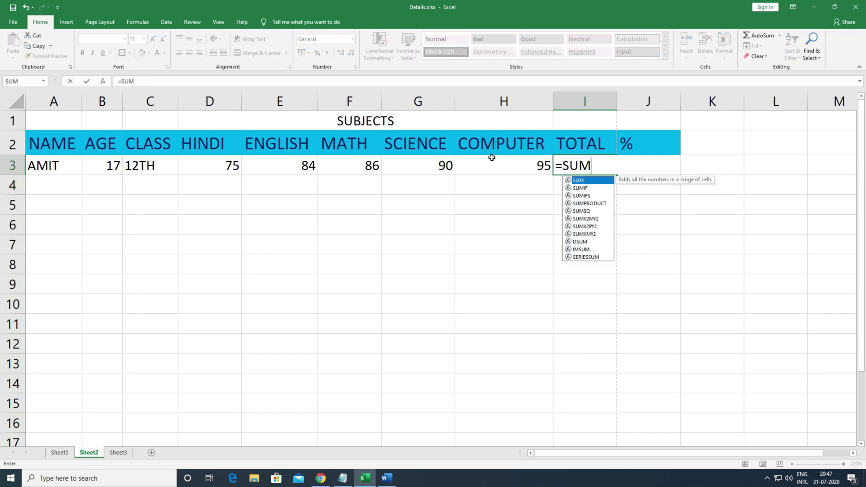
{"action": "type", "text": "("}
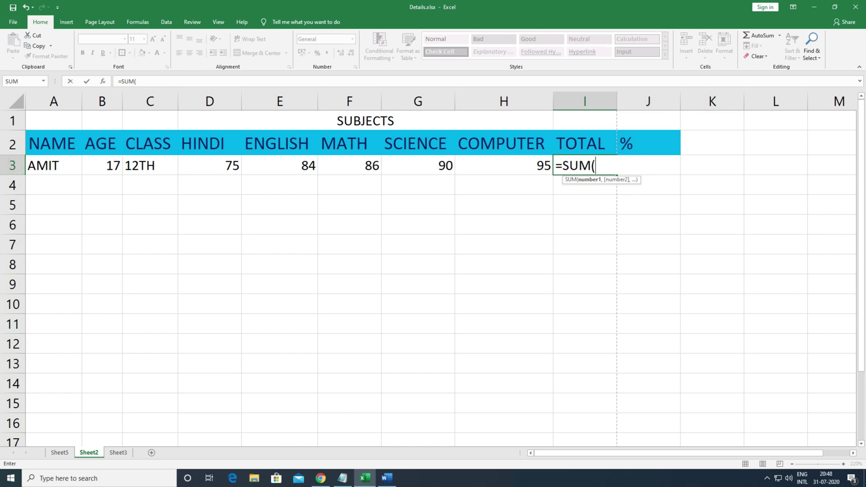
{"action": "type", "text": "D"}
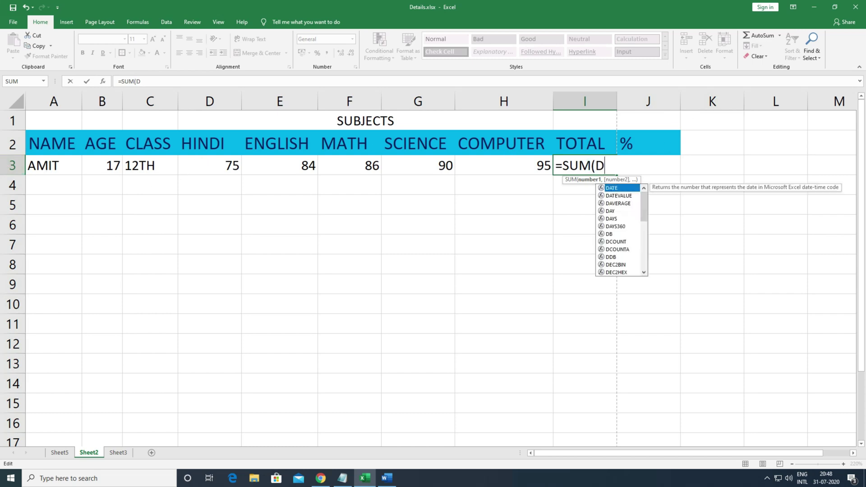
{"action": "type", "text": "3:"}
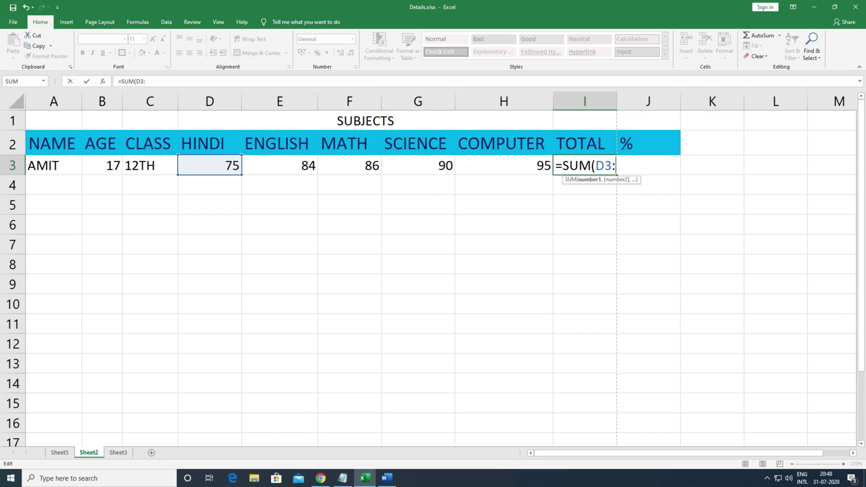
{"action": "type", "text": "H"}
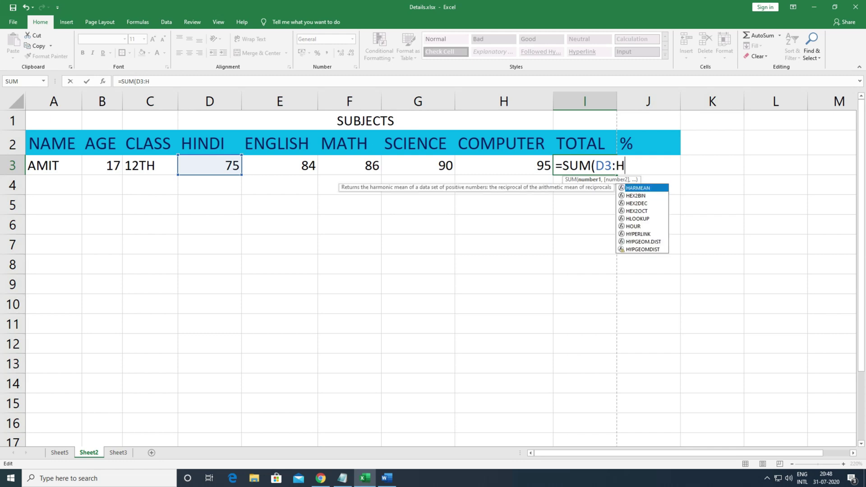
{"action": "type", "text": "3"}
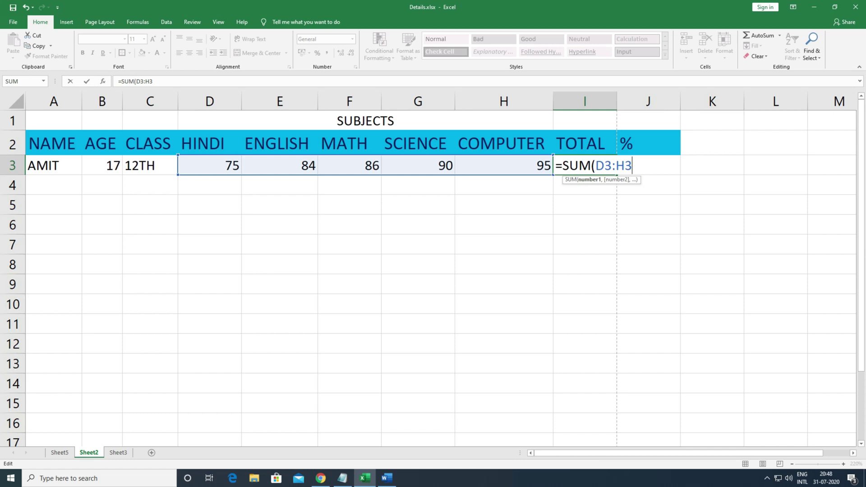
- Try listing the cells D3, H3, E3, F3 and G3 as separate arguments in the SUM formula
{"action": "key", "text": "BackSpace"}
{"action": "key", "text": "BackSpace"}
{"action": "key", "text": "BackSpace"}
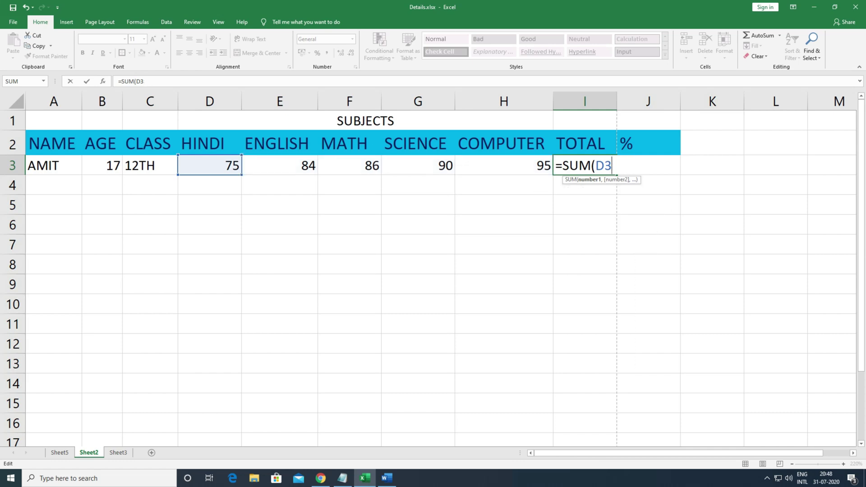
{"action": "type", "text": ","}
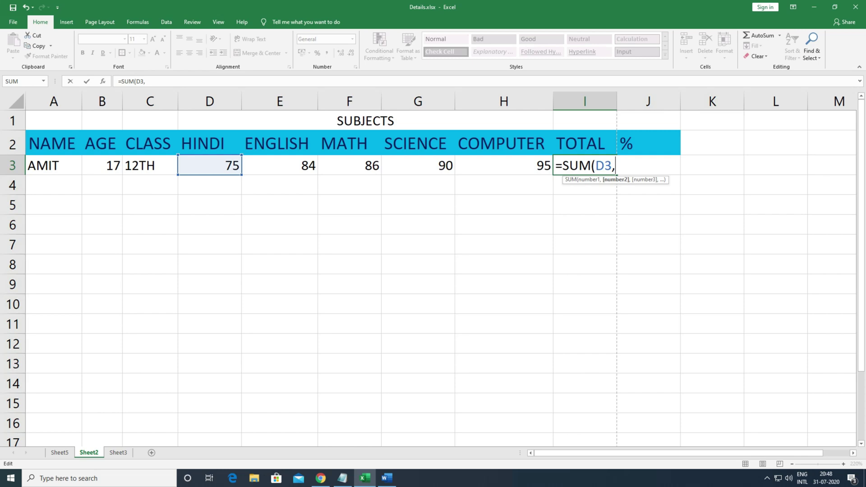
{"action": "left_click", "coordinate": [493, 164]}
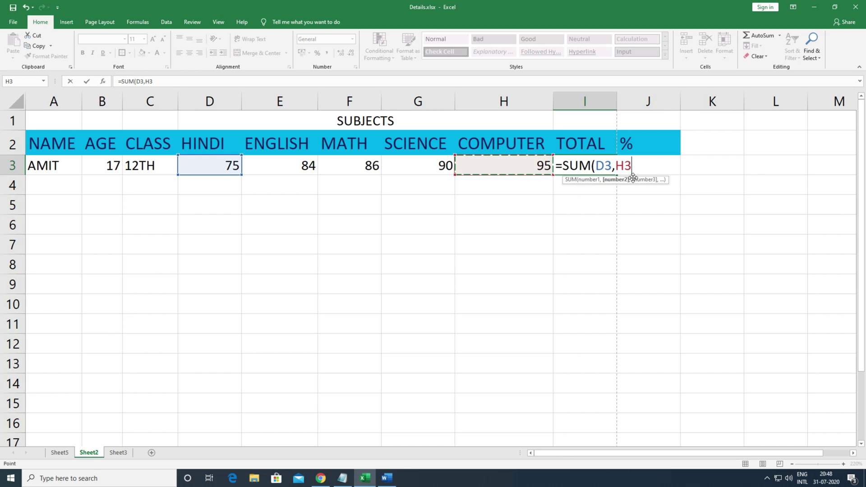
{"action": "type", "text": ","}
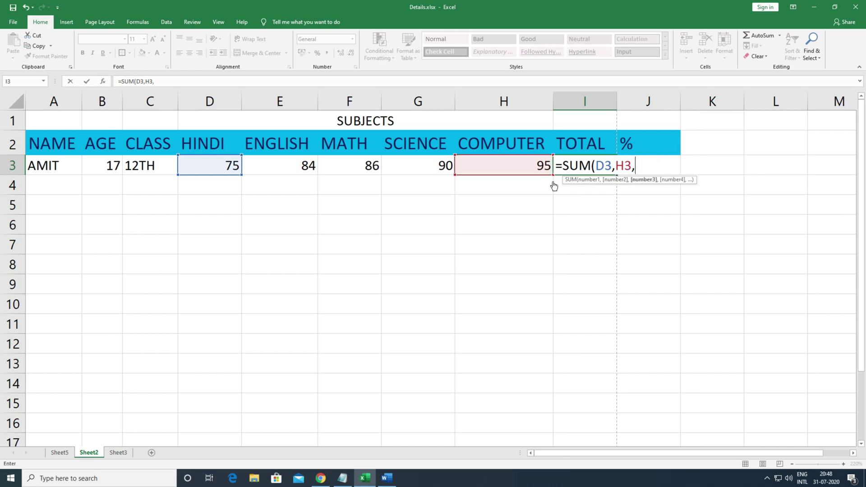
{"action": "left_click", "coordinate": [303, 168]}
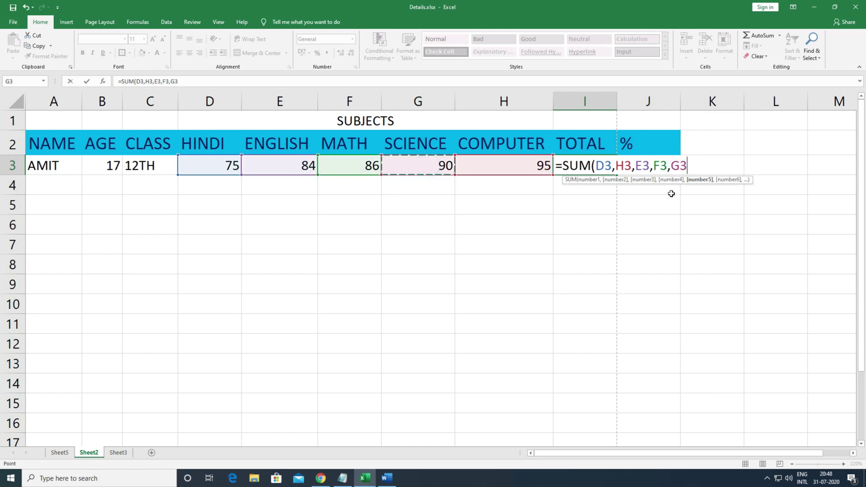
- Replace the separate cell arguments with the range D3:H3 and complete the SUM formula in I3
{"action": "key", "text": "BackSpace"}
{"action": "key", "text": "BackSpace"}
{"action": "key", "text": "BackSpace"}
{"action": "key", "text": "BackSpace"}
{"action": "key", "text": "BackSpace"}
{"action": "key", "text": "BackSpace"}
{"action": "key", "text": "BackSpace"}
{"action": "key", "text": "BackSpace"}
{"action": "key", "text": "BackSpace"}
{"action": "key", "text": "BackSpace"}
{"action": "key", "text": "BackSpace"}
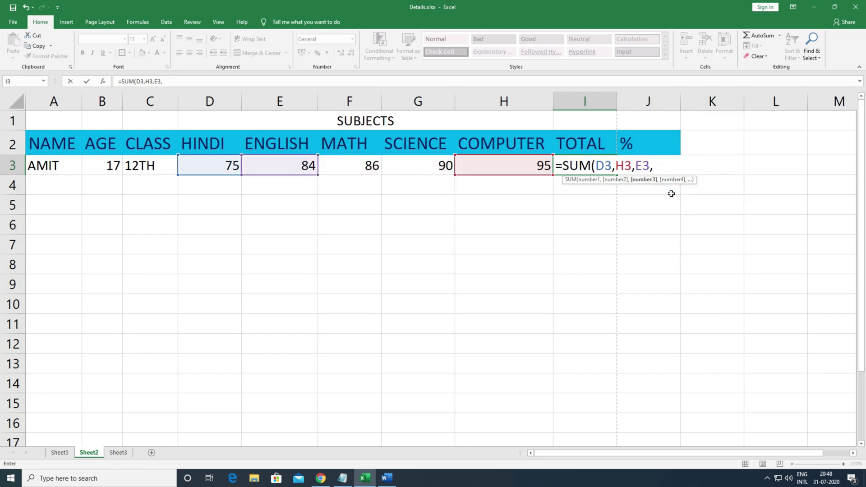
{"action": "key", "text": "BackSpace"}
{"action": "key", "text": "BackSpace"}
{"action": "key", "text": "BackSpace"}
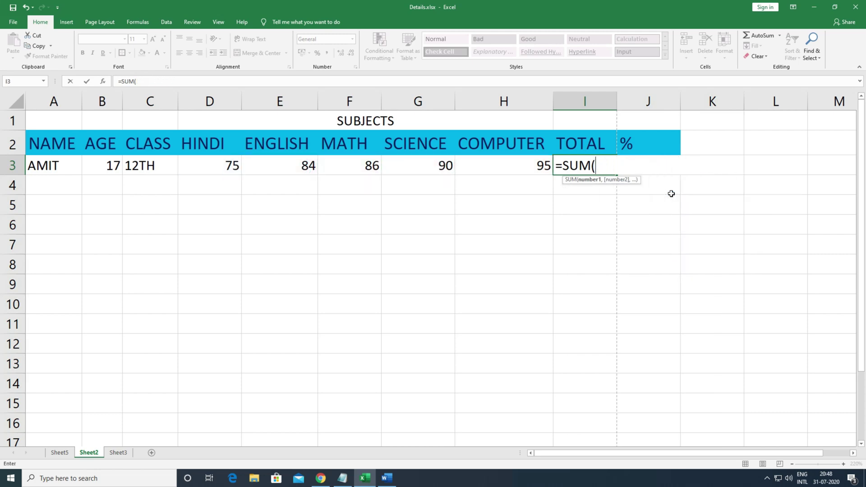
{"action": "left_click", "coordinate": [214, 159]}
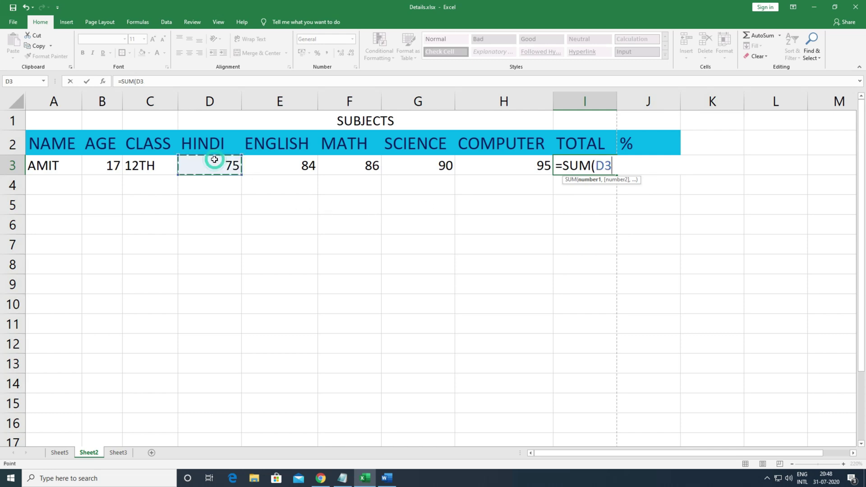
{"action": "key", "text": "F8"}
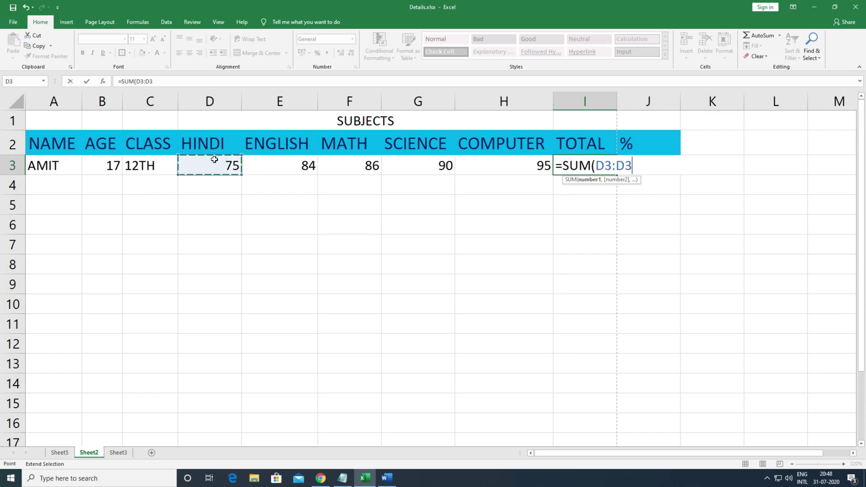
{"action": "left_click", "coordinate": [519, 165]}
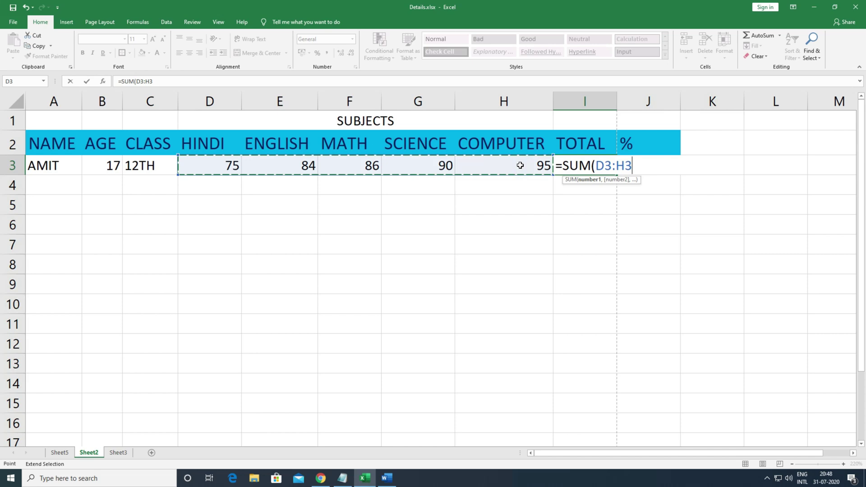
{"action": "key", "text": "Return"}
{"action": "key", "text": "Up"}
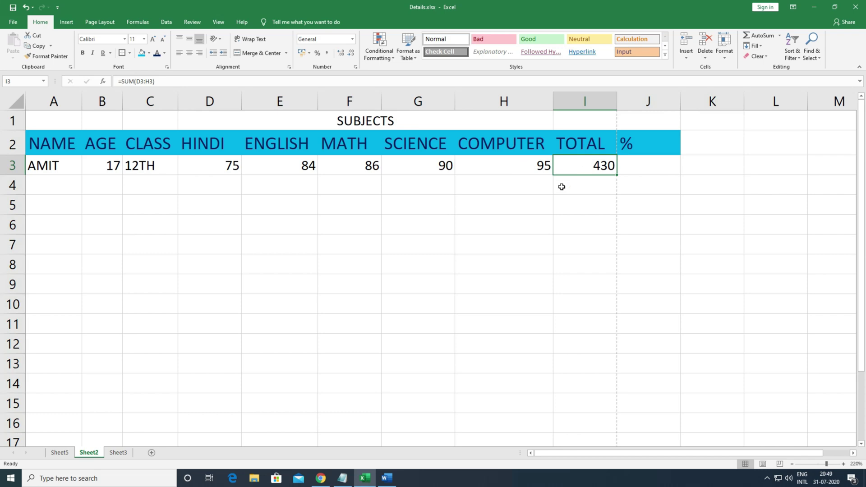
- Calculate the student's percentage in J3 with the formula =I3*100/500
{"action": "left_click", "coordinate": [633, 160]}
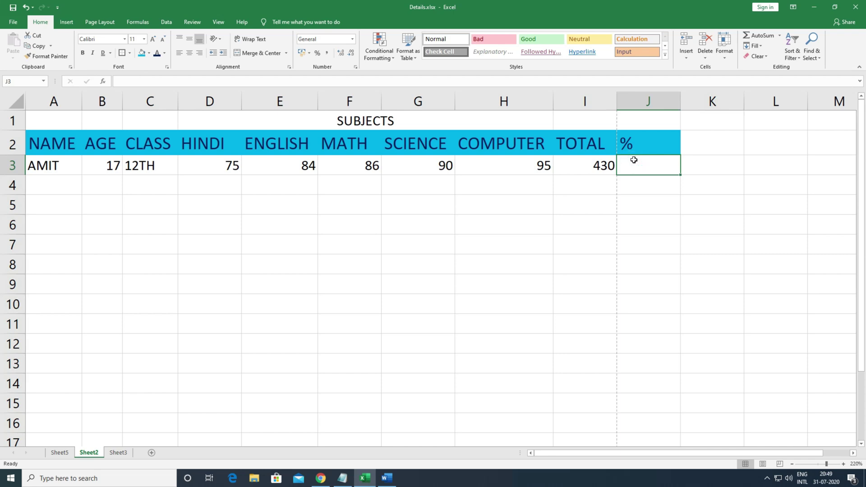
{"action": "type", "text": "="}
{"action": "key", "text": "Left"}
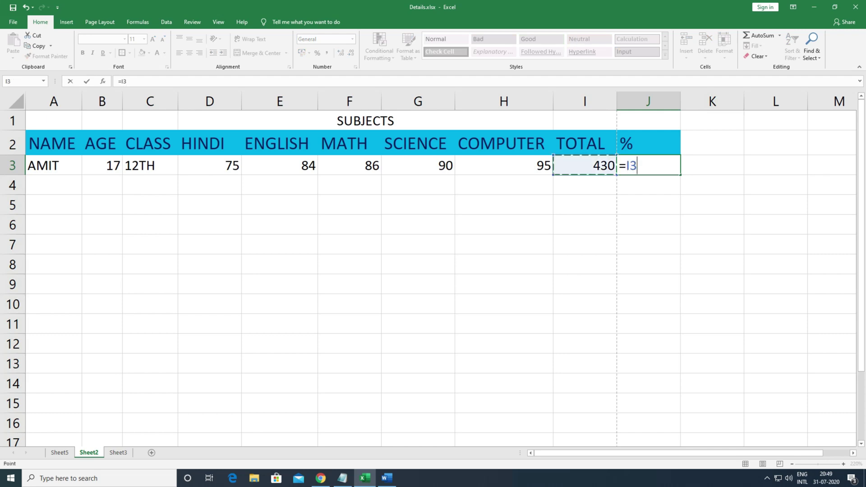
{"action": "type", "text": "*100/500"}
{"action": "key", "text": "Return"}
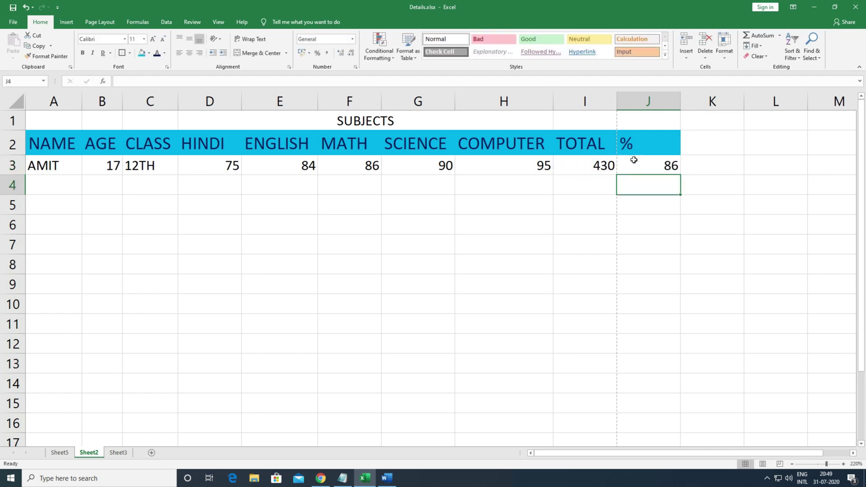
- Examine the entries in the student's row, from the percentage back to the name and personal details
{"action": "left_click", "coordinate": [633, 160]}
{"action": "key", "text": "Left"}
{"action": "key", "text": "Left"}
{"action": "key", "text": "Left"}
{"action": "key", "text": "Left"}
{"action": "key", "text": "Left"}
{"action": "key", "text": "Left"}
{"action": "key", "text": "Left"}
{"action": "key", "text": "Left"}
{"action": "key", "text": "Left"}
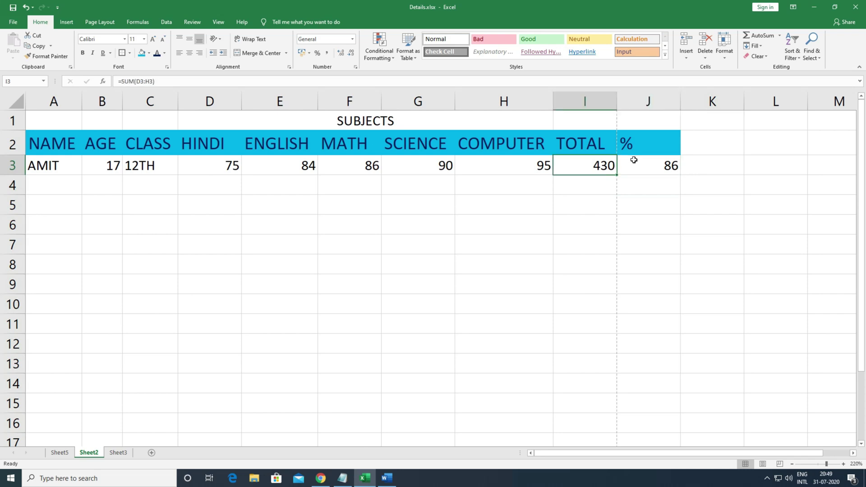
{"action": "key", "text": "Right"}
{"action": "key", "text": "Right"}
{"action": "key", "text": "Right"}
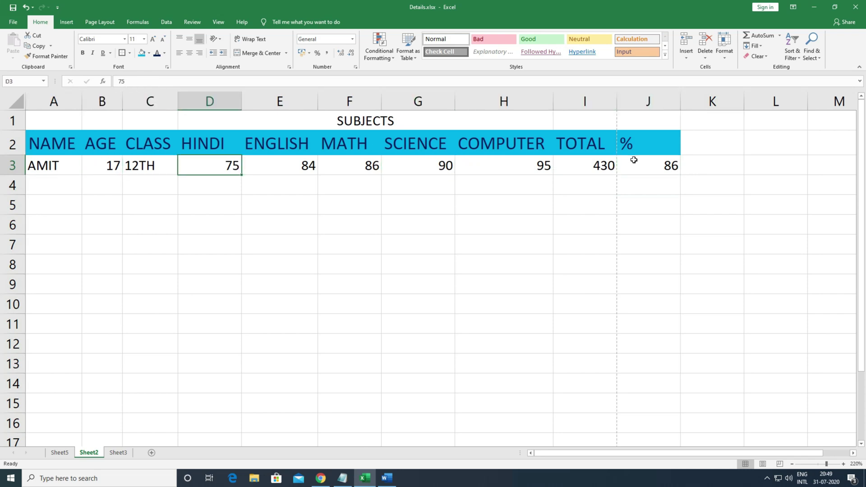
{"action": "key", "text": "Left"}
{"action": "key", "text": "Left"}
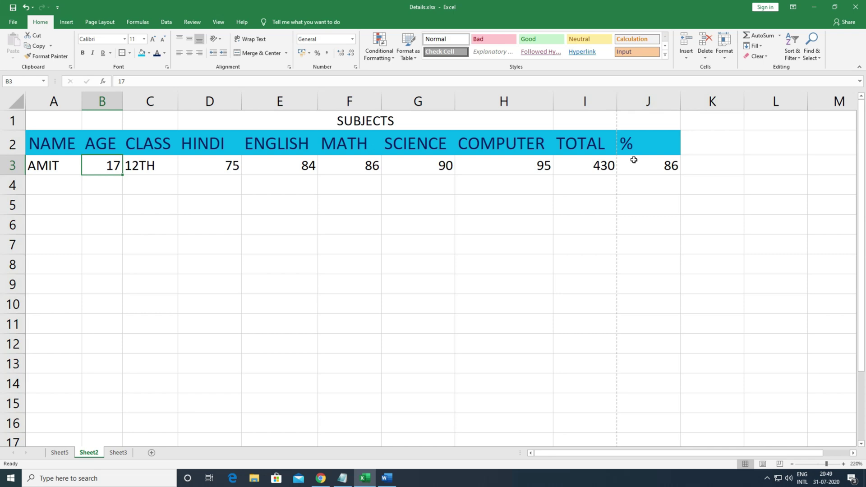
- Switch to Sheet3 and select cell I6 in the TOTAL column of the larger marks table
{"action": "key", "text": "ctrl+Page_Down"}
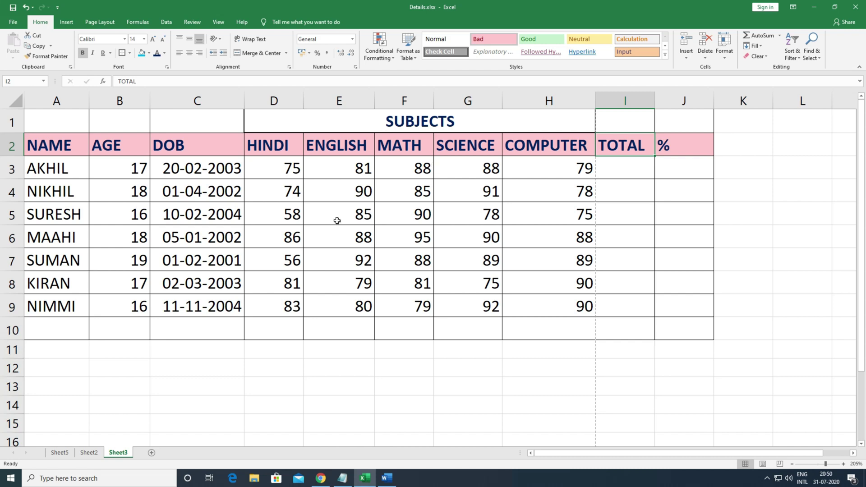
{"action": "left_click_drag", "start_coordinate": [336, 218], "coordinate": [473, 305]}
{"action": "left_click", "coordinate": [607, 240]}
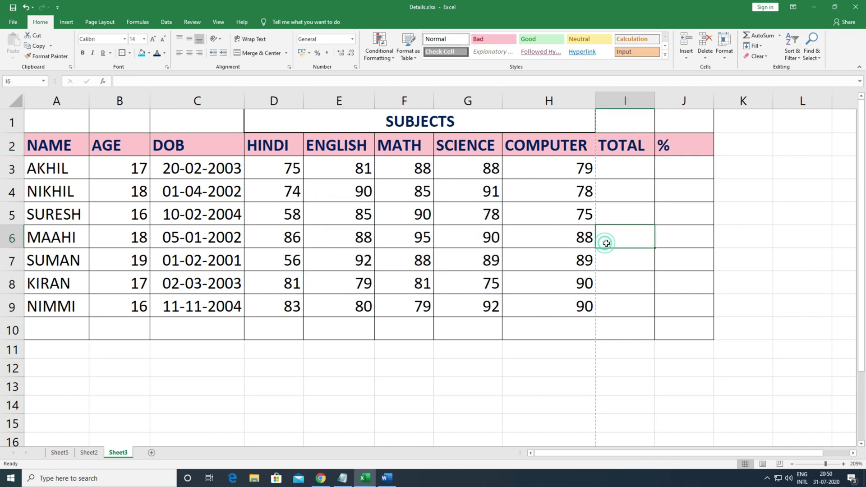
- Calculate every student's total in I3:I9 by summing the five subject marks, starting with =SUM(D3:H3)
{"action": "left_click", "coordinate": [626, 169]}
{"action": "left_click", "coordinate": [338, 192]}
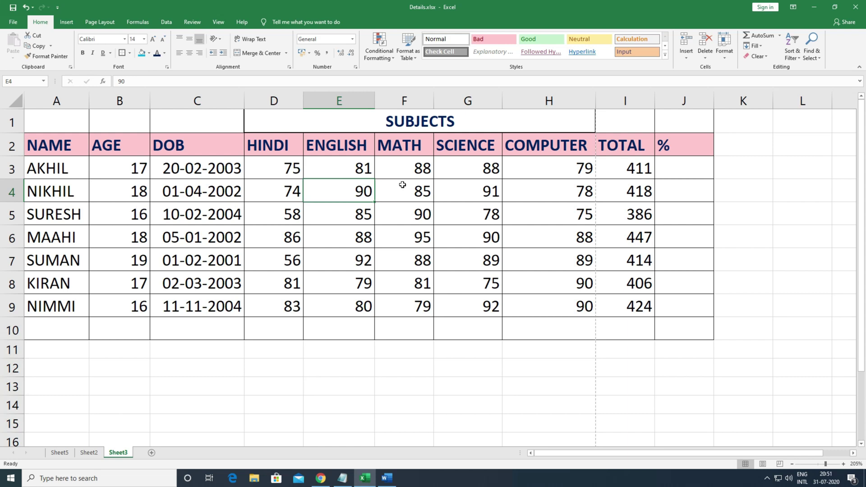
{"action": "left_click", "coordinate": [419, 229]}
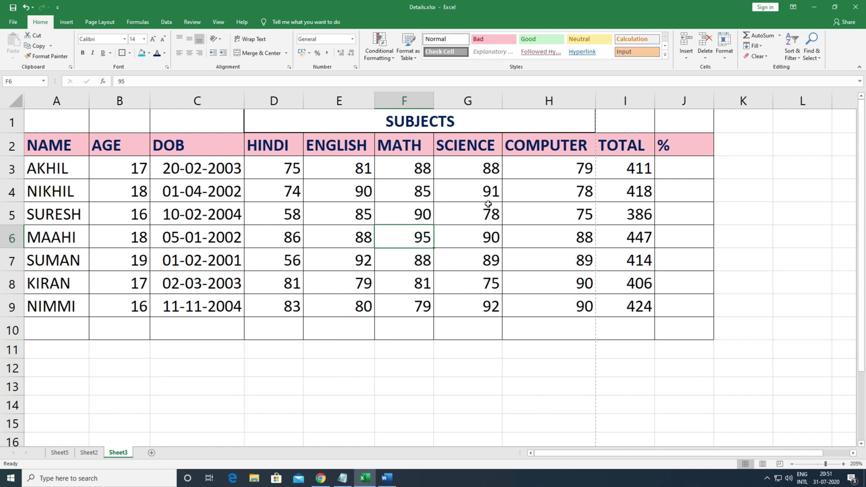
- Set up a Greater Than highlight rule with the threshold 90 on the subject marks in D3:H9
{"action": "left_click_drag", "start_coordinate": [286, 168], "coordinate": [478, 237]}
{"action": "left_click_drag", "start_coordinate": [537, 279], "coordinate": [567, 307]}
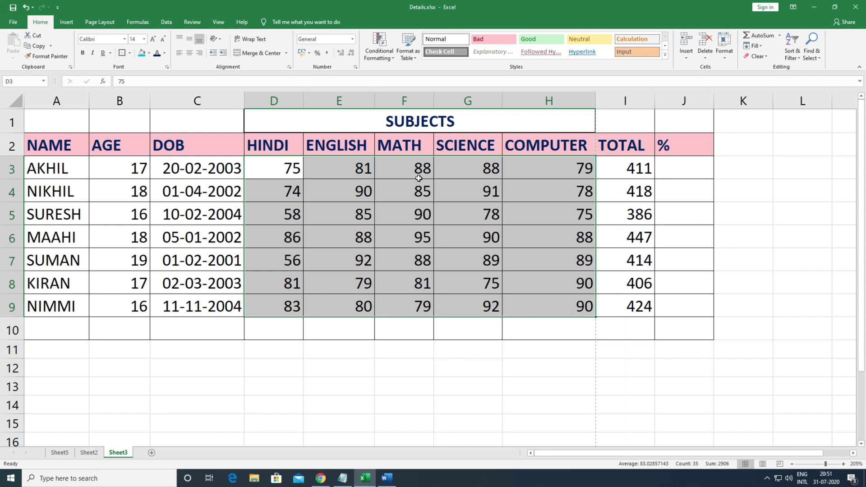
{"action": "left_click", "coordinate": [379, 55]}
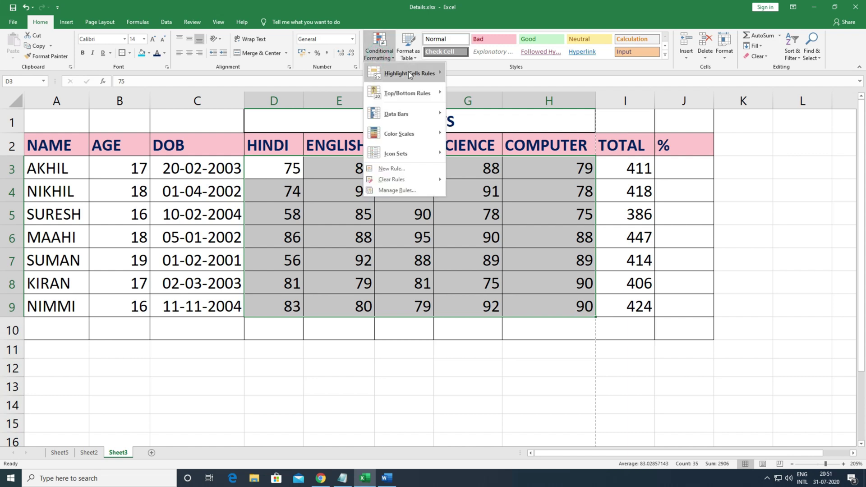
{"action": "mouse_move", "coordinate": [408, 74]}
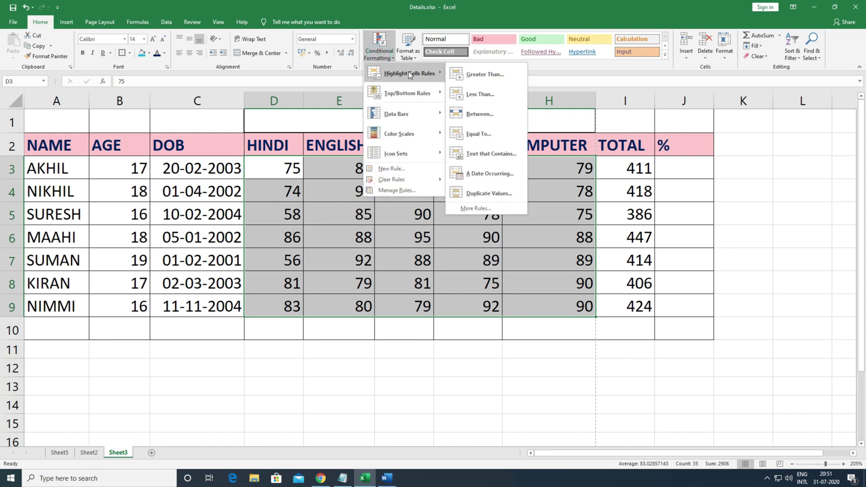
{"action": "left_click", "coordinate": [496, 77]}
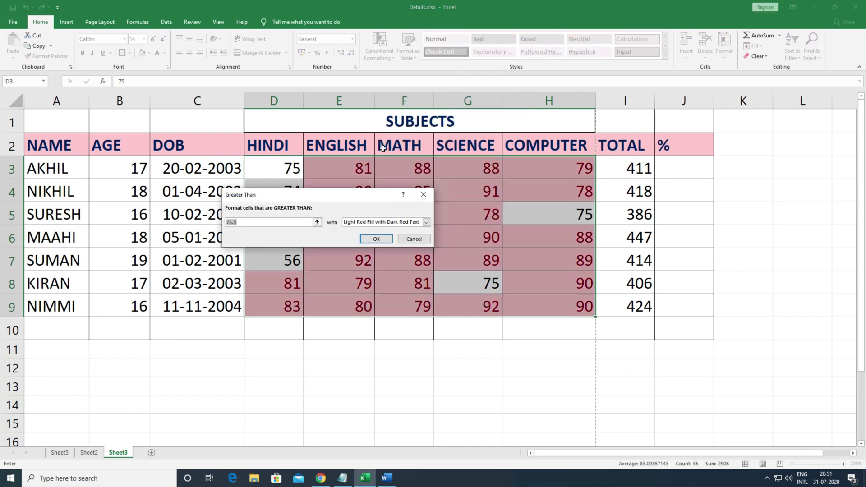
{"action": "left_click_drag", "start_coordinate": [294, 199], "coordinate": [506, 117]}
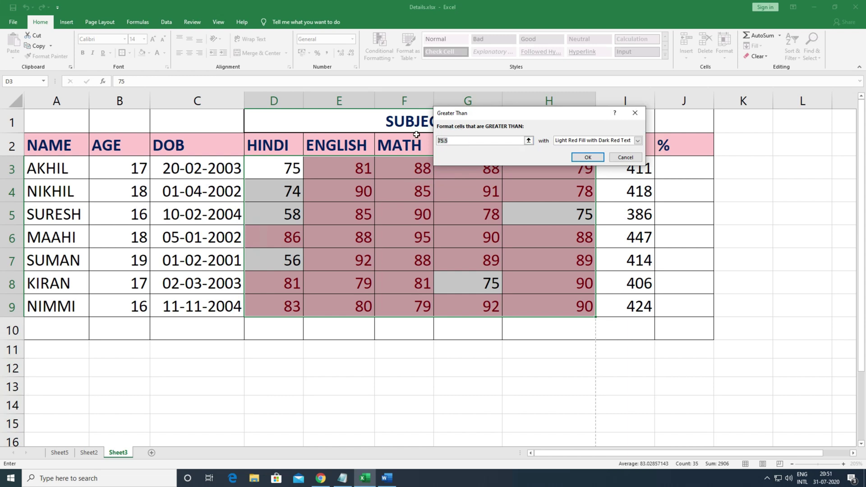
{"action": "type", "text": "90"}
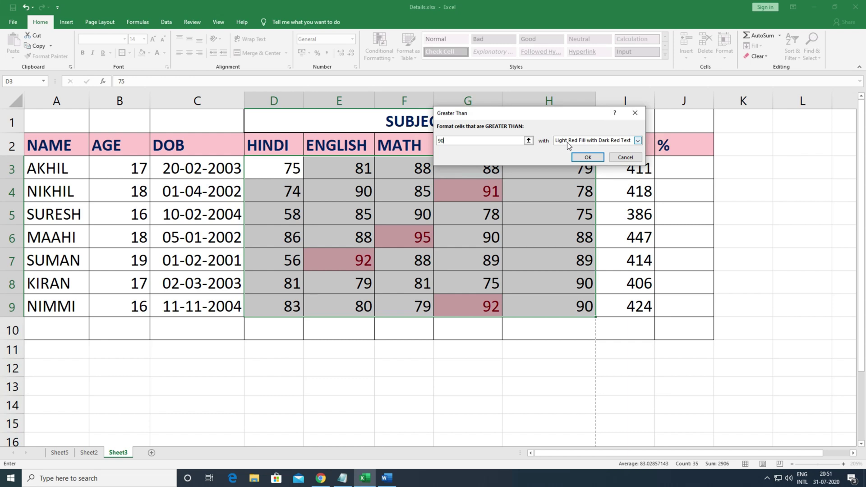
- Choose a custom format for the Greater Than rule and set its font color to green
{"action": "left_click", "coordinate": [607, 143]}
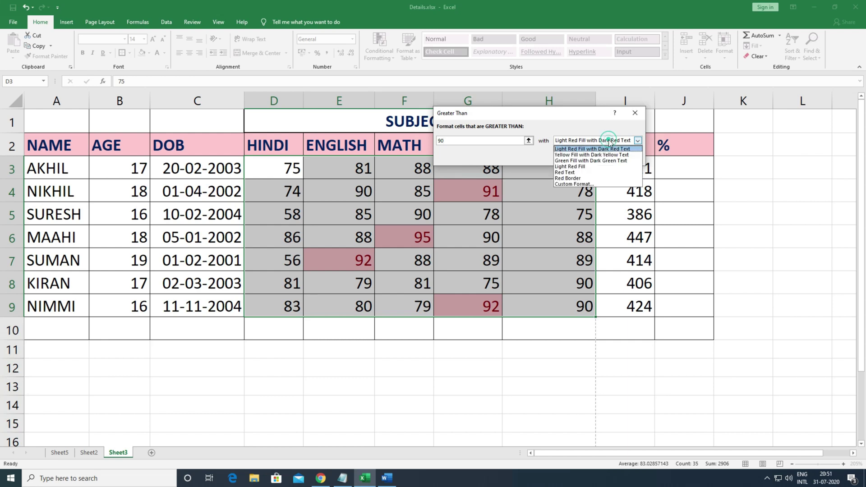
{"action": "left_click", "coordinate": [578, 185]}
{"action": "left_click_drag", "start_coordinate": [372, 97], "coordinate": [337, 96]}
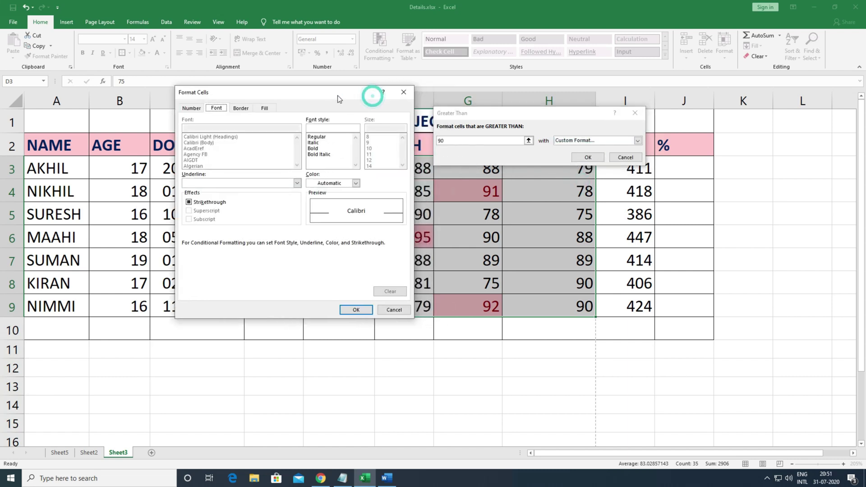
{"action": "left_click", "coordinate": [355, 182]}
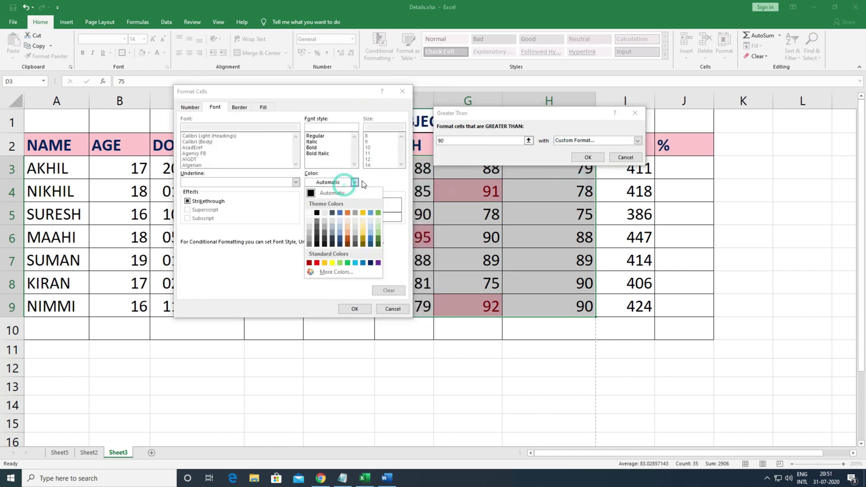
{"action": "left_click", "coordinate": [349, 263]}
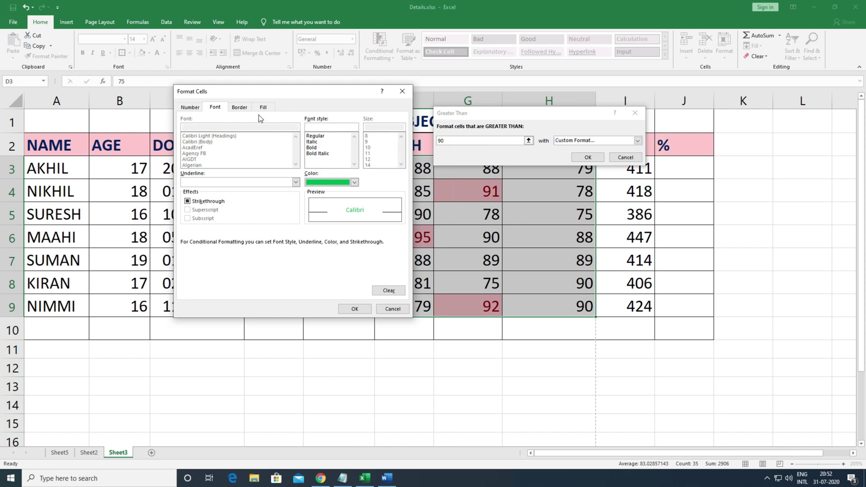
- Add a light blue background fill to the custom format and apply the Greater Than rule to the marks
{"action": "left_click", "coordinate": [238, 109]}
{"action": "left_click", "coordinate": [216, 109]}
{"action": "left_click", "coordinate": [191, 110]}
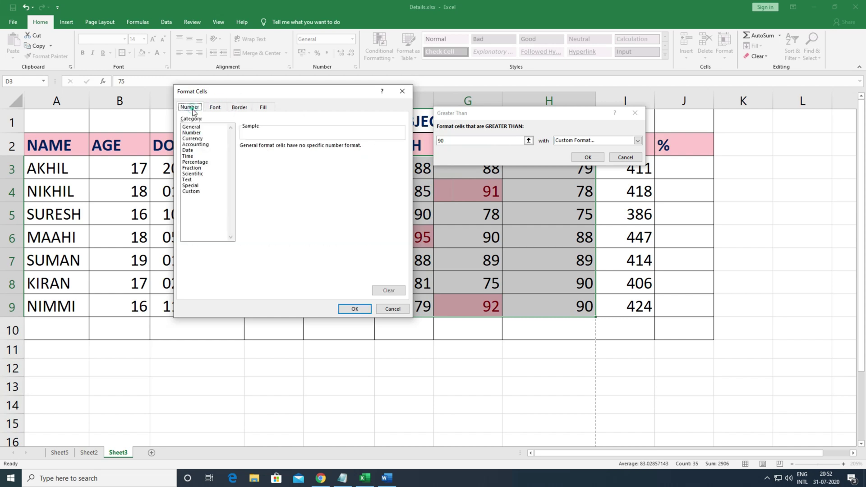
{"action": "left_click", "coordinate": [215, 107]}
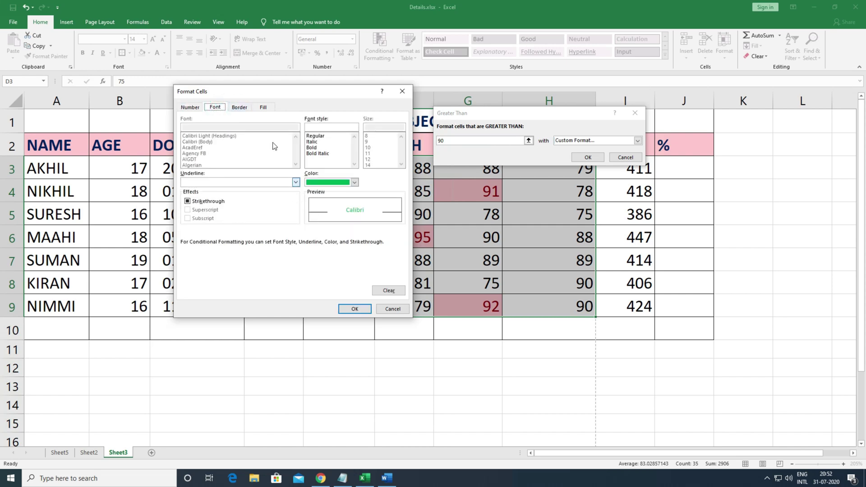
{"action": "left_click", "coordinate": [262, 107]}
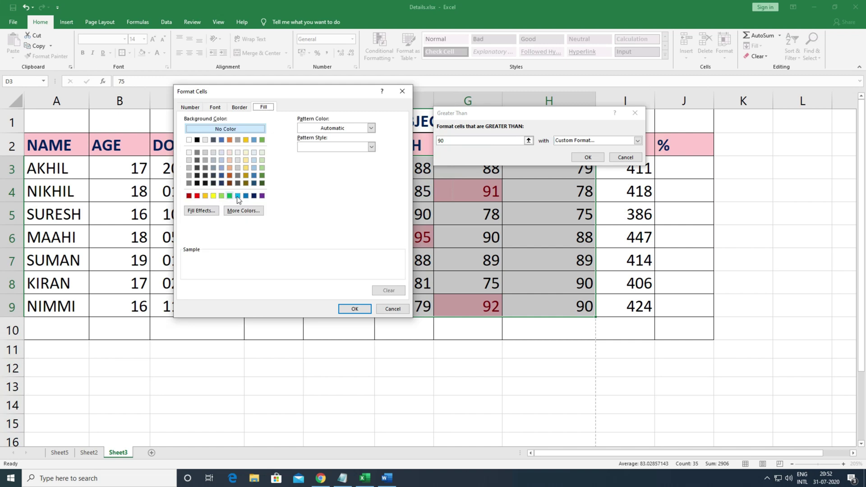
{"action": "left_click", "coordinate": [213, 196]}
{"action": "left_click", "coordinate": [355, 308]}
{"action": "left_click", "coordinate": [587, 157]}
{"action": "left_click", "coordinate": [575, 232]}
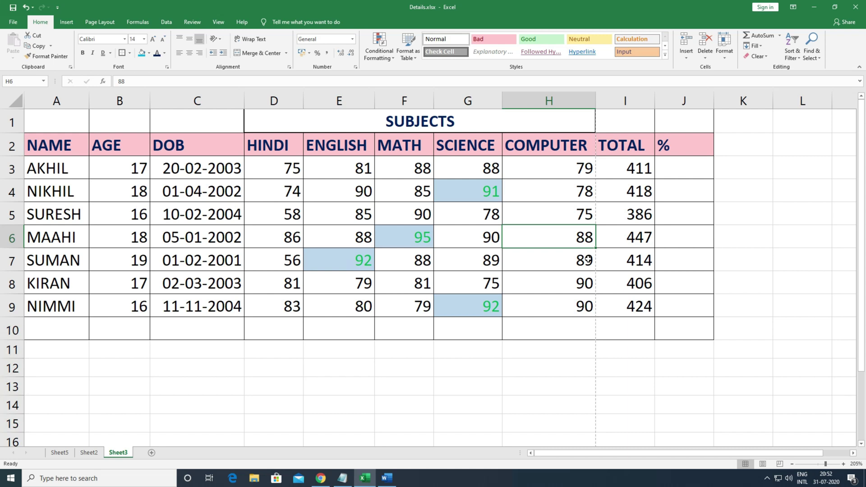
- Try a Less Than highlight rule on the marks in D3:H9 with the thresholds 33 and 80
{"action": "left_click_drag", "start_coordinate": [289, 165], "coordinate": [567, 311]}
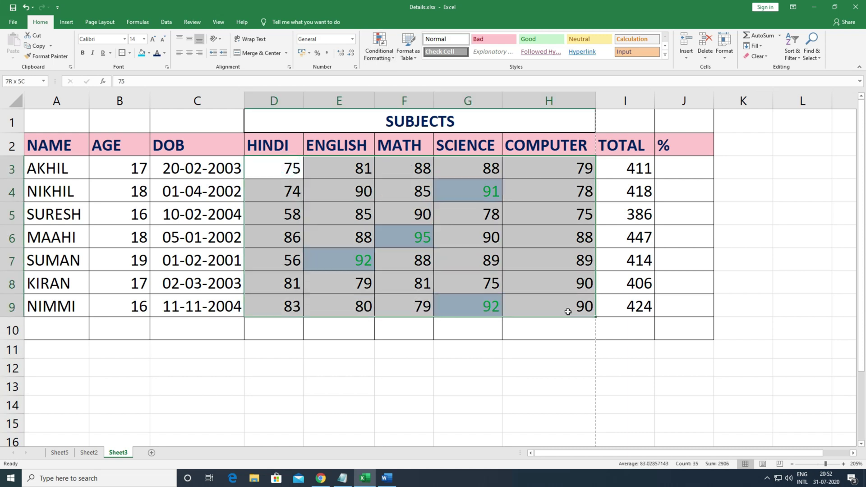
{"action": "left_click", "coordinate": [379, 47]}
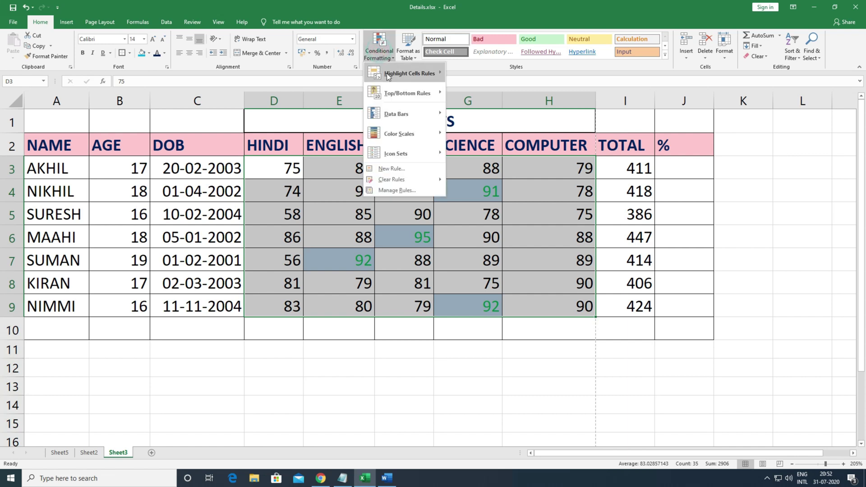
{"action": "mouse_move", "coordinate": [388, 72]}
{"action": "left_click", "coordinate": [478, 93]}
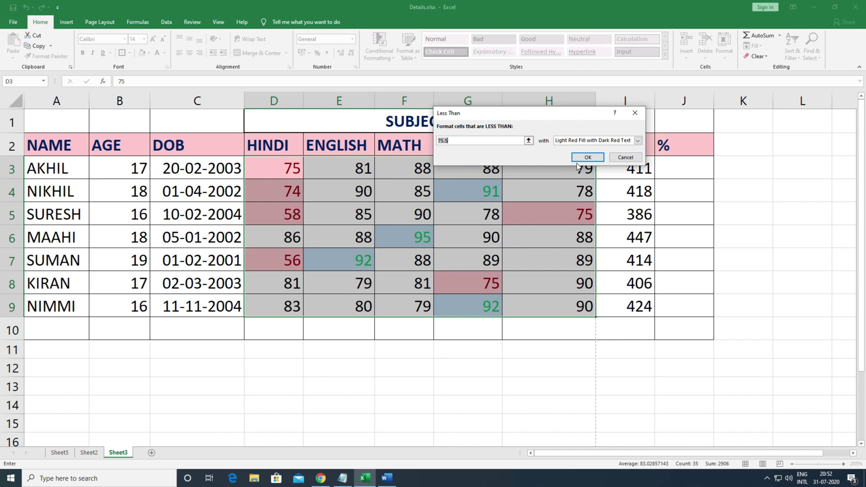
{"action": "type", "text": "33"}
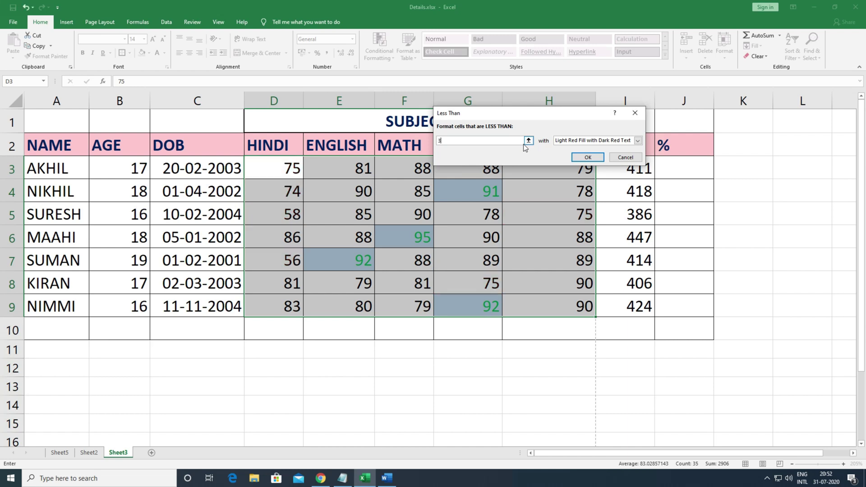
{"action": "key", "text": "BackSpace"}
{"action": "key", "text": "BackSpace"}
{"action": "left_click_drag", "start_coordinate": [547, 113], "coordinate": [562, 112]}
{"action": "type", "text": "80"}
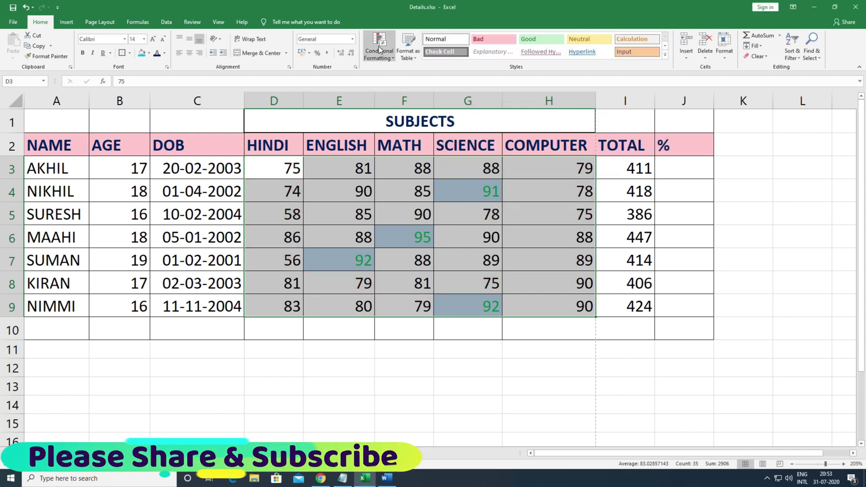
{"action": "left_click", "coordinate": [378, 49]}
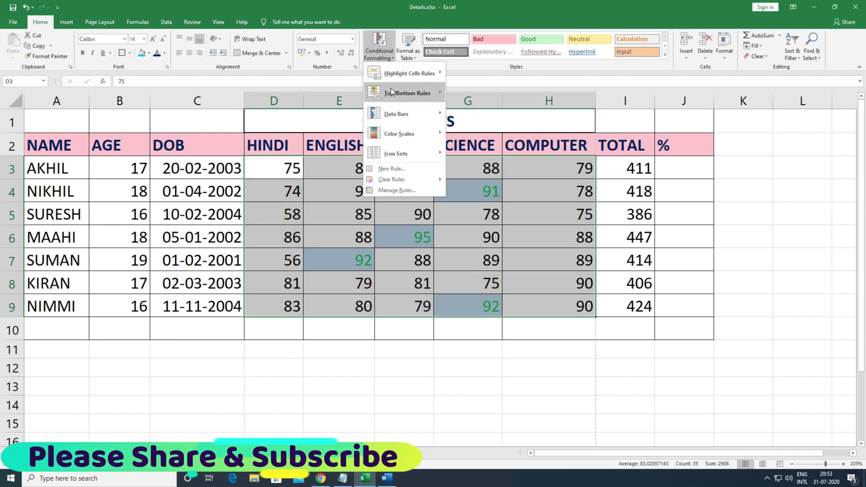
{"action": "mouse_move", "coordinate": [409, 75]}
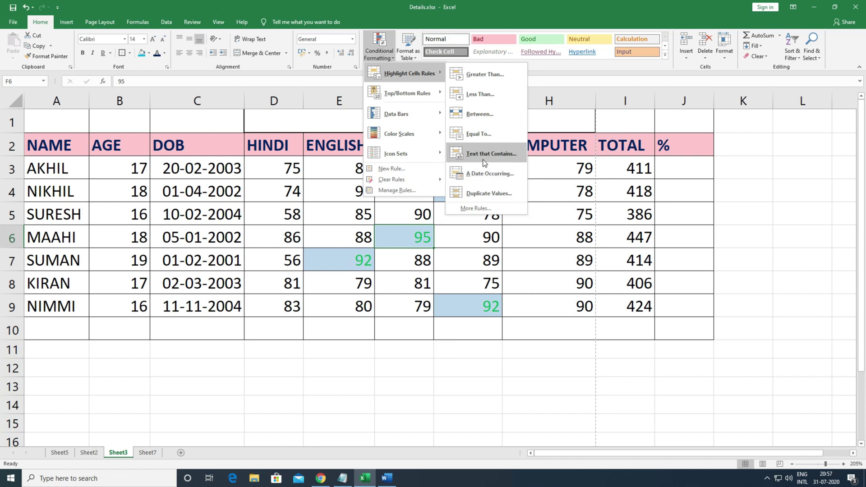
{"action": "left_click", "coordinate": [348, 302]}
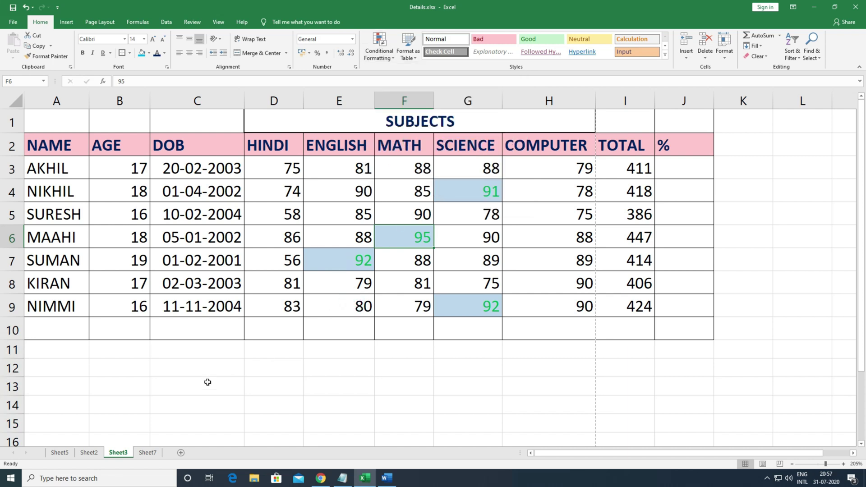
- On Sheet7, highlight the cells in A2:D12 containing the text MANGO using Light Red Fill with Dark Red Text
{"action": "left_click", "coordinate": [148, 452]}
{"action": "left_click", "coordinate": [396, 241]}
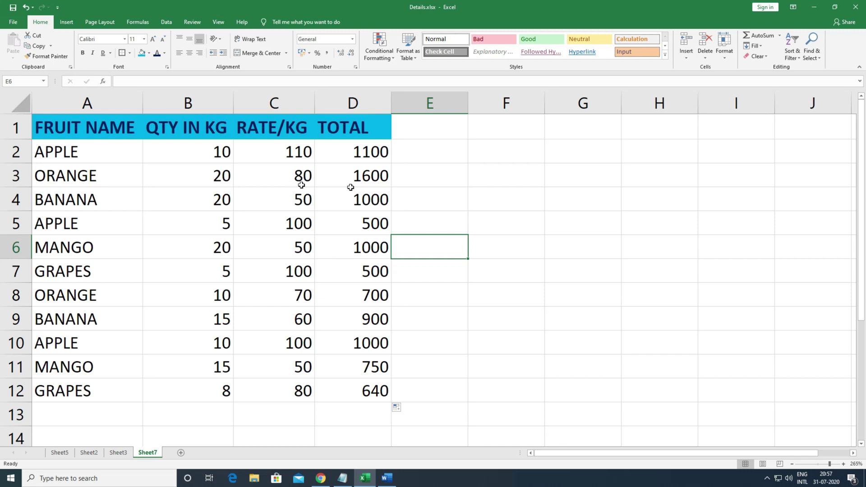
{"action": "left_click_drag", "start_coordinate": [102, 154], "coordinate": [387, 386]}
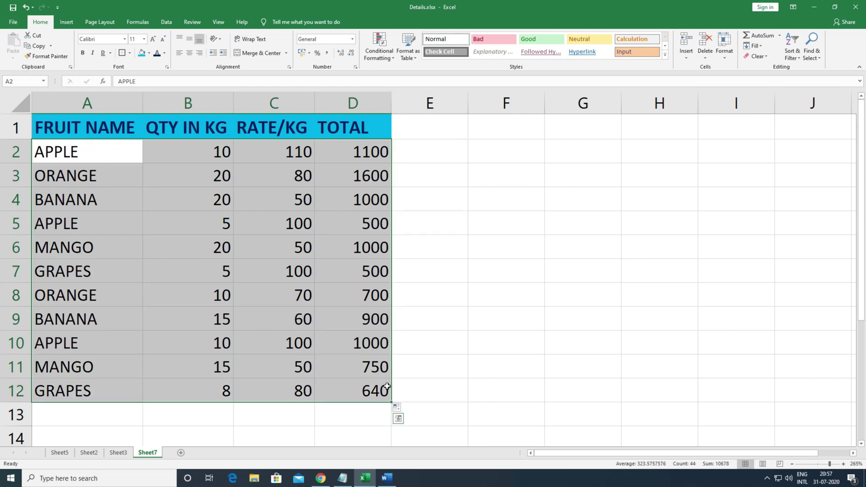
{"action": "left_click", "coordinate": [378, 50]}
{"action": "mouse_move", "coordinate": [408, 73]}
{"action": "left_click", "coordinate": [491, 155]}
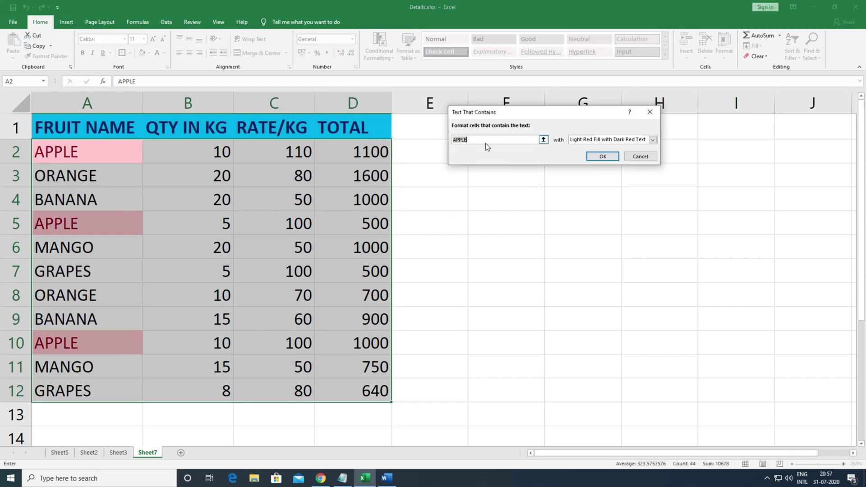
{"action": "left_click_drag", "start_coordinate": [491, 112], "coordinate": [555, 122]}
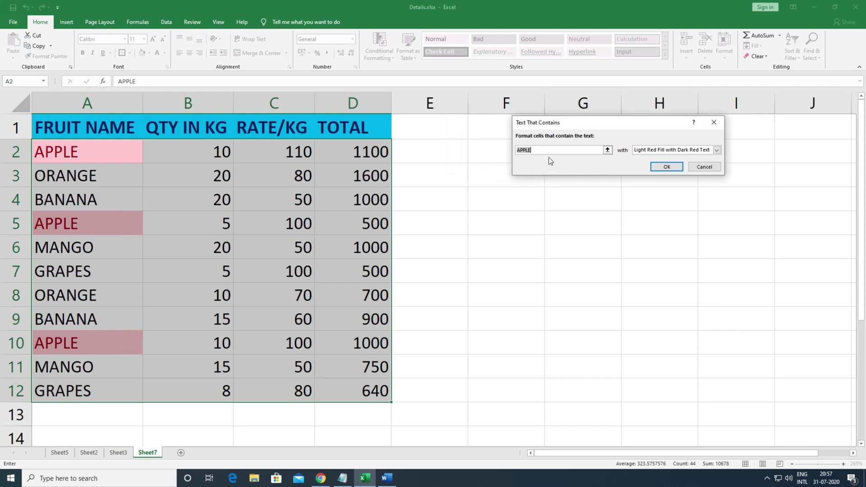
{"action": "type", "text": "OR"}
{"action": "key", "text": "BackSpace"}
{"action": "key", "text": "BackSpace"}
{"action": "type", "text": "MANGO"}
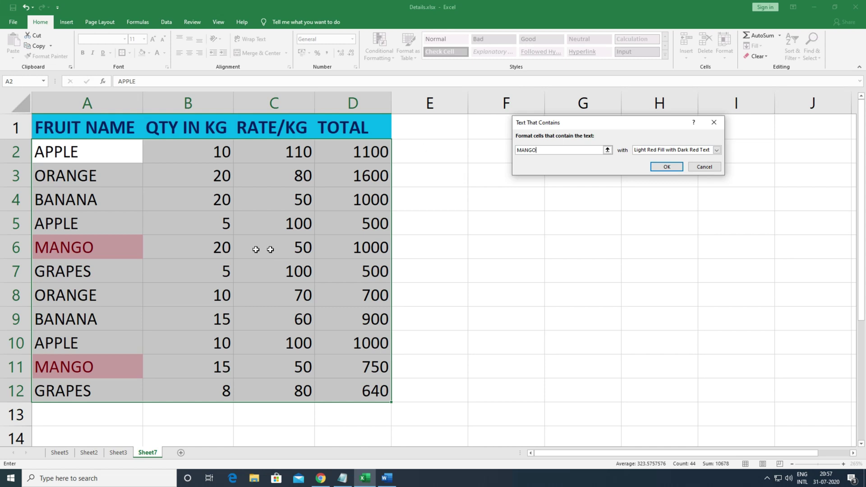
{"action": "left_click", "coordinate": [665, 168]}
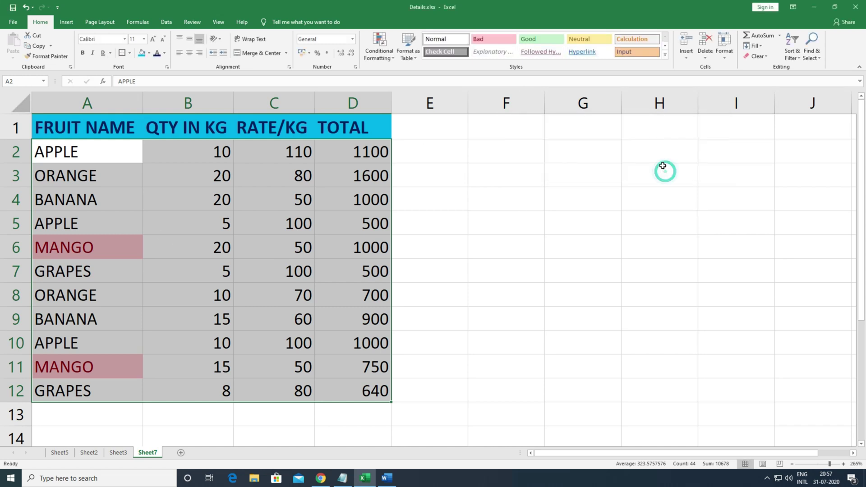
- Set up another Text That Contains rule for APPLE in A2:D12 and choose a custom format for it
{"action": "left_click_drag", "start_coordinate": [110, 151], "coordinate": [359, 387]}
{"action": "left_click", "coordinate": [376, 47]}
{"action": "mouse_move", "coordinate": [408, 73]}
{"action": "left_click", "coordinate": [474, 144]}
{"action": "left_click", "coordinate": [716, 149]}
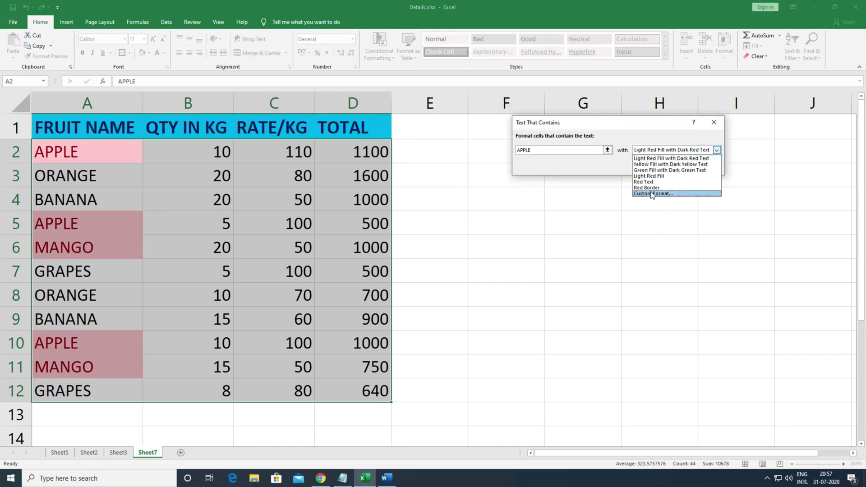
{"action": "left_click", "coordinate": [653, 194]}
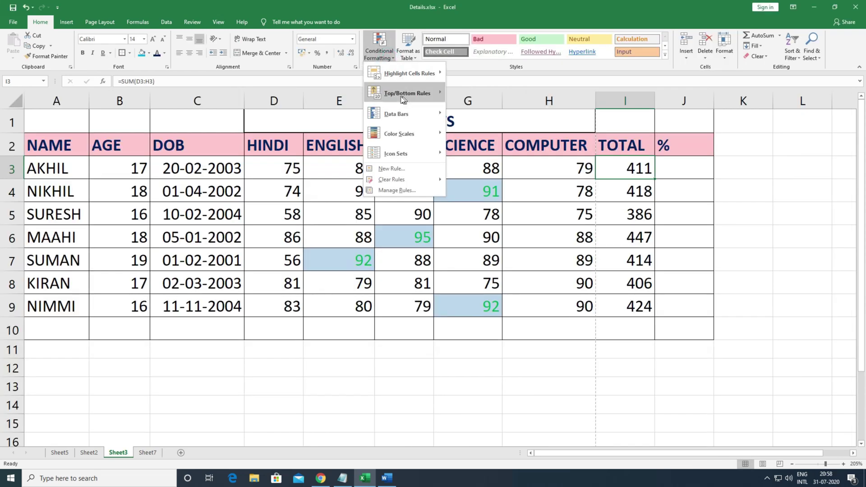
{"action": "mouse_move", "coordinate": [401, 99]}
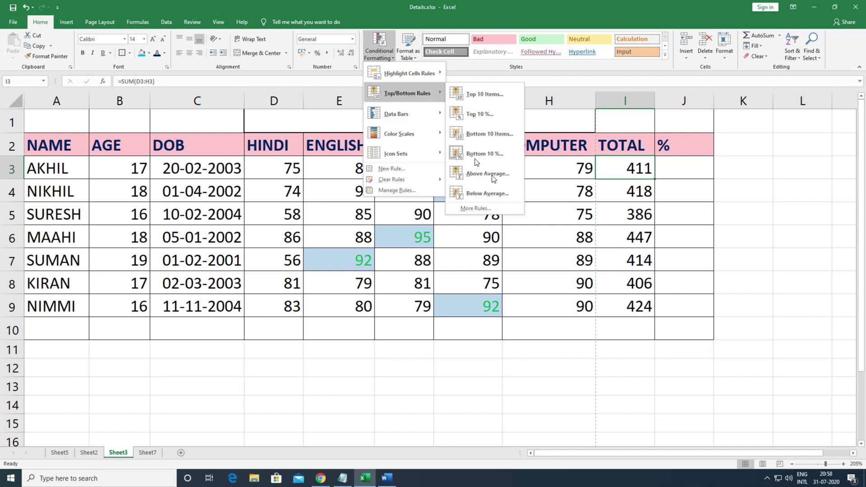
{"action": "left_click", "coordinate": [582, 234]}
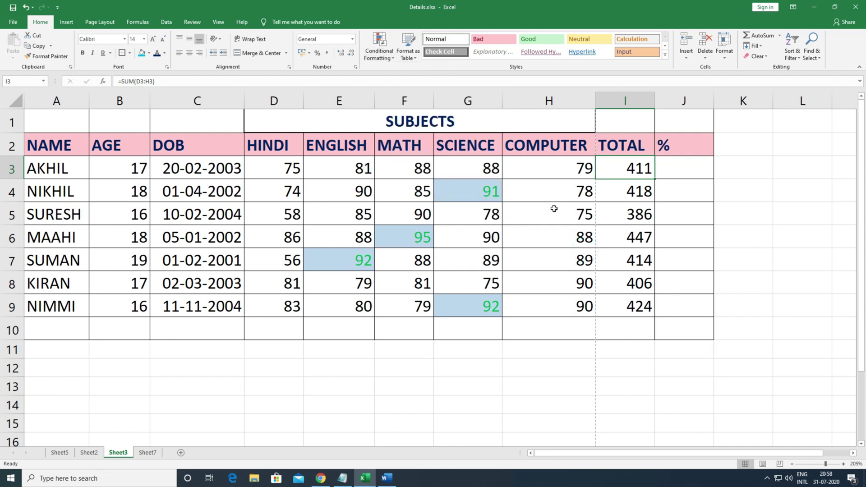
{"action": "left_click", "coordinate": [587, 210]}
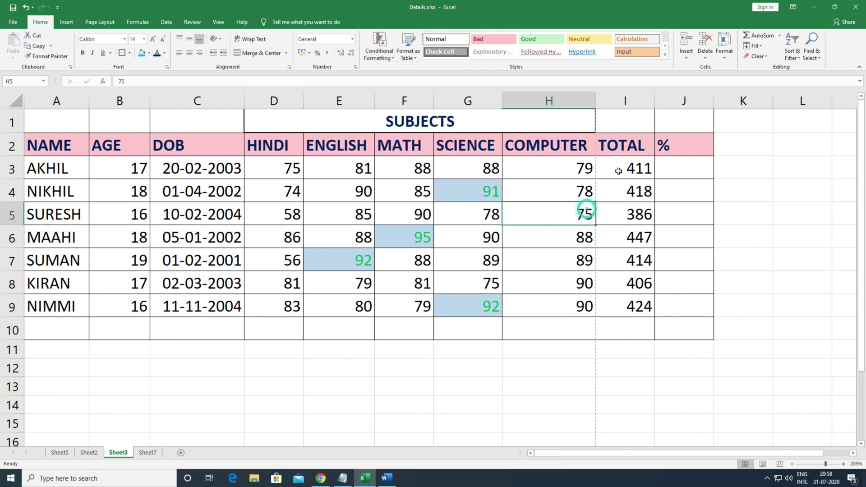
- Highlight the top 3 totals in I3:I9 with a Top 10 Items rule using Light Red Fill with Dark Red Text
{"action": "left_click_drag", "start_coordinate": [620, 167], "coordinate": [624, 306]}
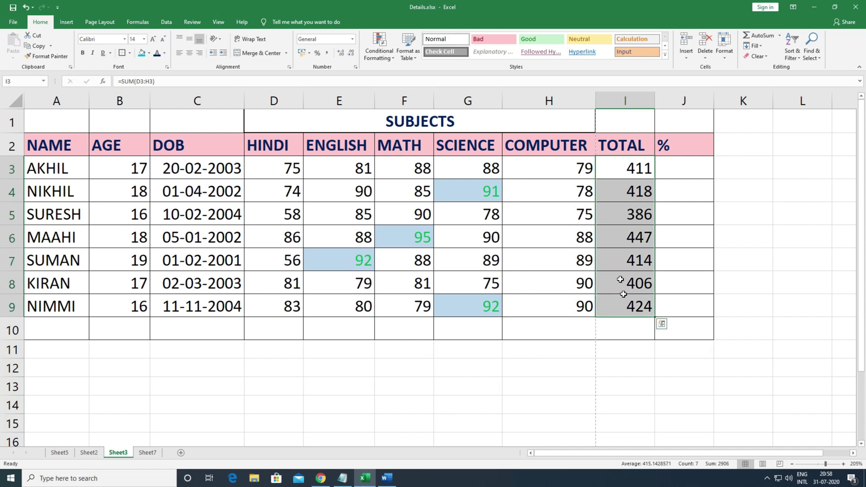
{"action": "left_click", "coordinate": [378, 51]}
{"action": "mouse_move", "coordinate": [406, 92]}
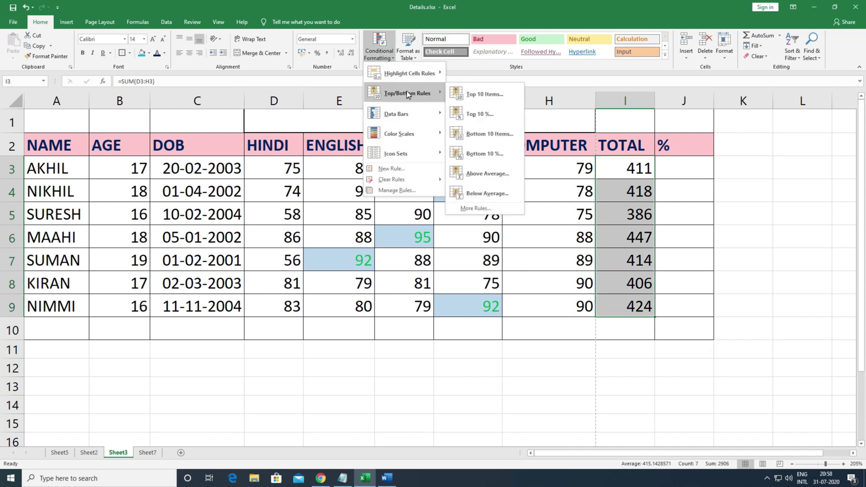
{"action": "left_click", "coordinate": [470, 93]}
{"action": "left_click_drag", "start_coordinate": [569, 116], "coordinate": [304, 98]}
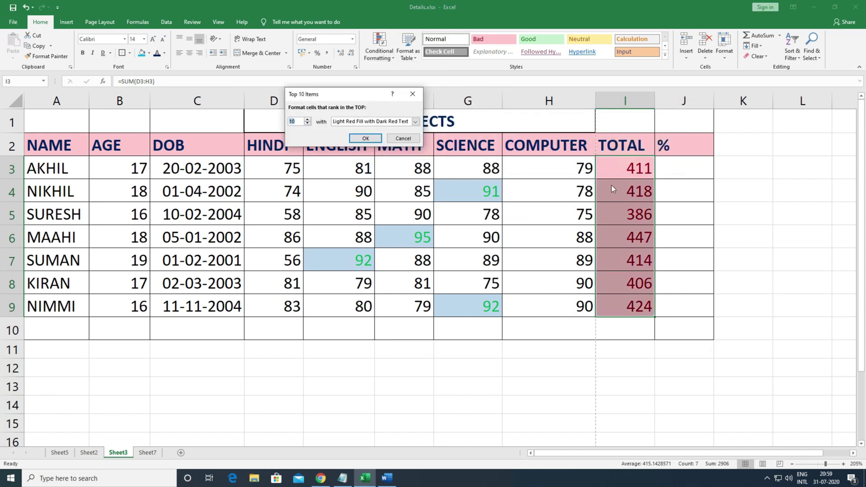
{"action": "left_click", "coordinate": [308, 123]}
{"action": "left_click", "coordinate": [308, 123]}
{"action": "left_click", "coordinate": [308, 123]}
{"action": "left_click", "coordinate": [308, 123]}
{"action": "left_click", "coordinate": [308, 124]}
{"action": "left_click", "coordinate": [308, 124]}
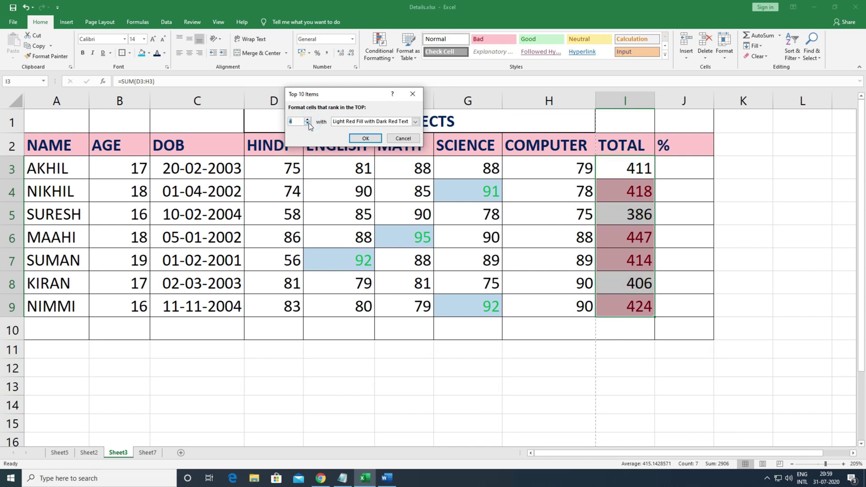
{"action": "left_click", "coordinate": [308, 124]}
{"action": "left_click", "coordinate": [365, 138]}
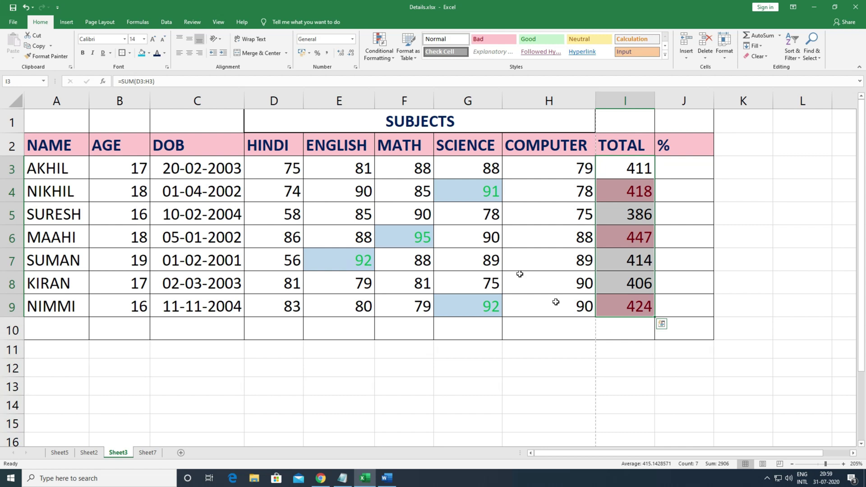
- Set up a Bottom 10 Items rule on the totals in I3:I9 and set its rank count to 3
{"action": "left_click", "coordinate": [380, 53]}
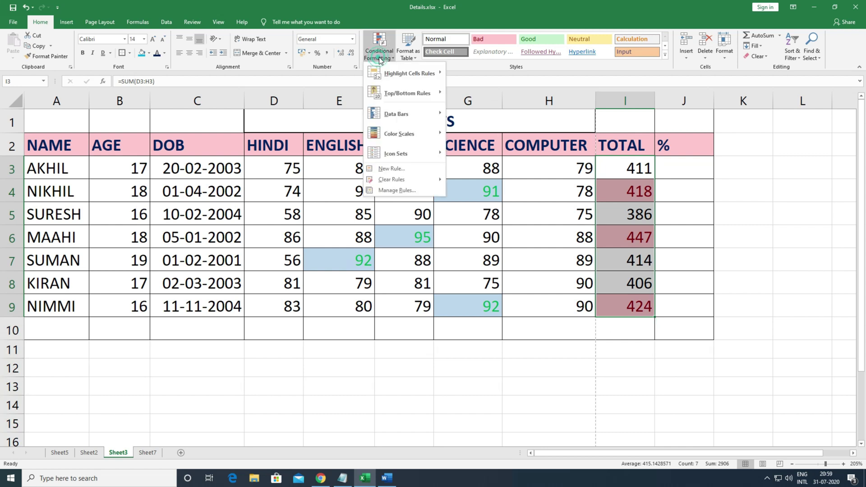
{"action": "mouse_move", "coordinate": [423, 92]}
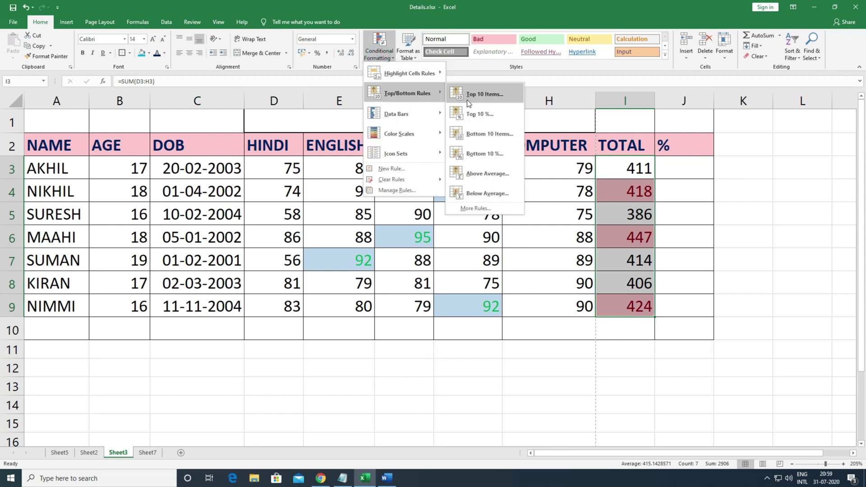
{"action": "left_click", "coordinate": [473, 135]}
{"action": "left_click", "coordinate": [308, 124]}
{"action": "left_click", "coordinate": [308, 123]}
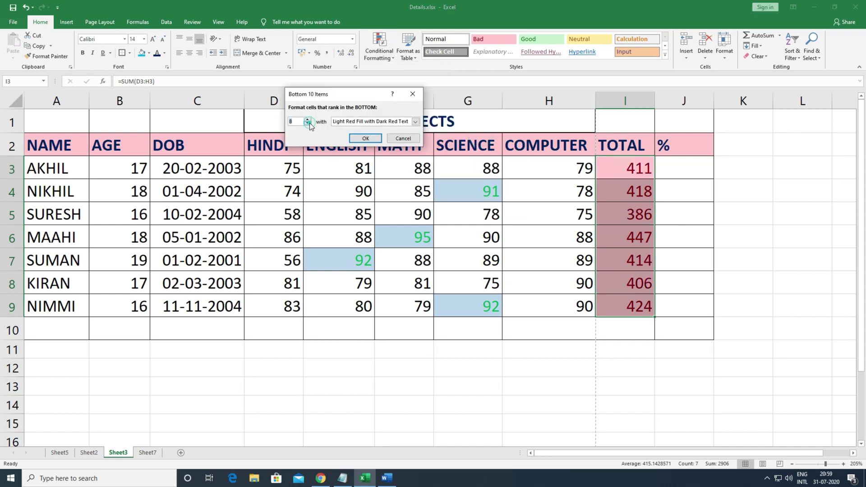
{"action": "left_click", "coordinate": [308, 124]}
{"action": "left_click", "coordinate": [308, 123]}
{"action": "left_click", "coordinate": [308, 123]}
{"action": "left_click", "coordinate": [309, 124]}
{"action": "left_click", "coordinate": [308, 123]}
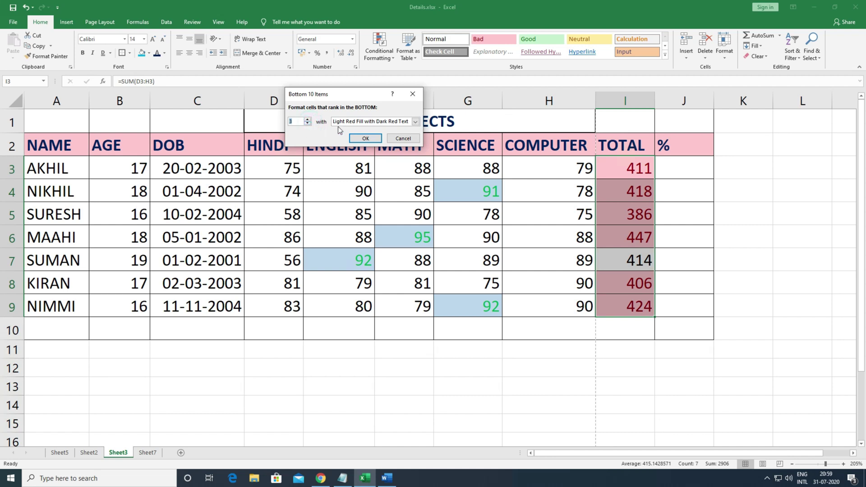
- Give the bottom-items rule a custom format with yellow fill and dark blue font, and apply it to the totals
{"action": "left_click", "coordinate": [383, 121]}
{"action": "left_click", "coordinate": [361, 165]}
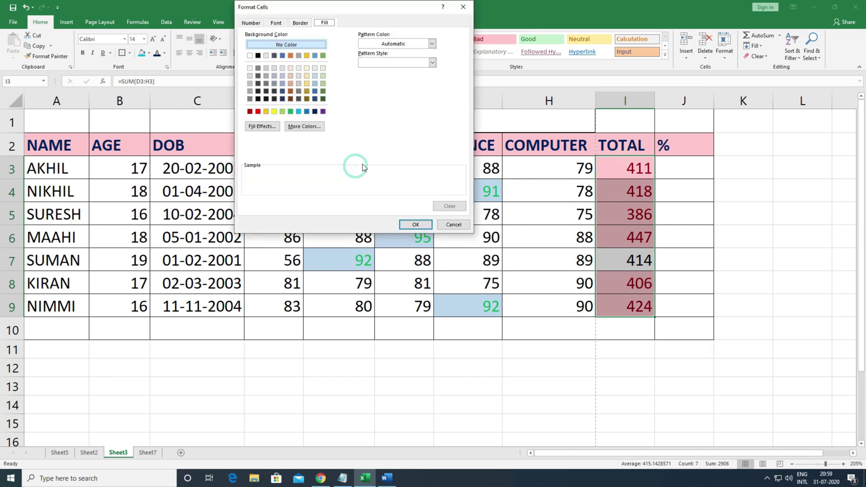
{"action": "left_click", "coordinate": [274, 111]}
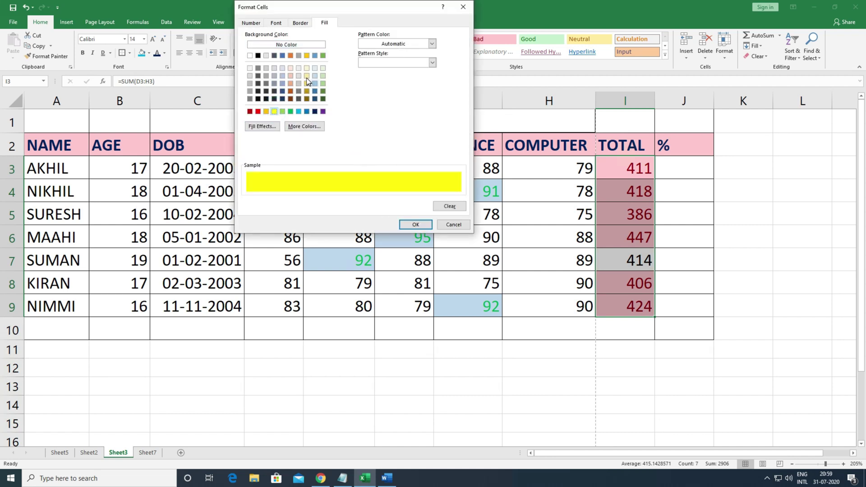
{"action": "left_click", "coordinate": [276, 24]}
{"action": "left_click", "coordinate": [415, 98]}
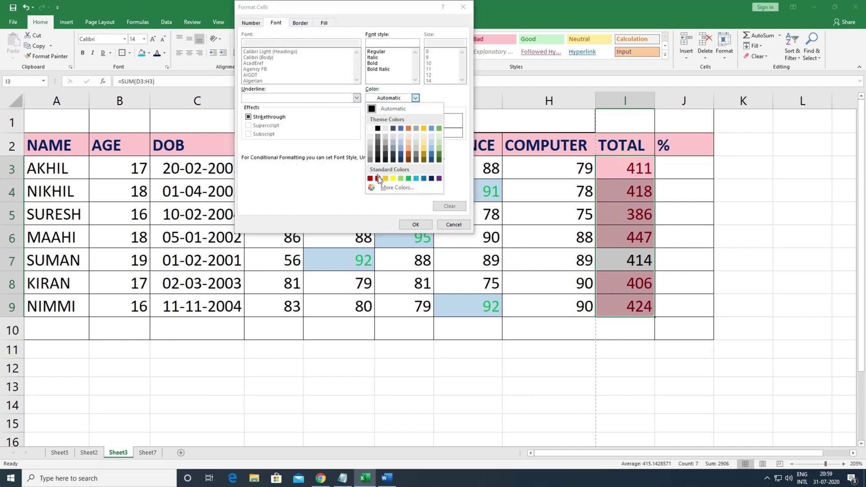
{"action": "left_click", "coordinate": [377, 178]}
{"action": "left_click", "coordinate": [415, 98]}
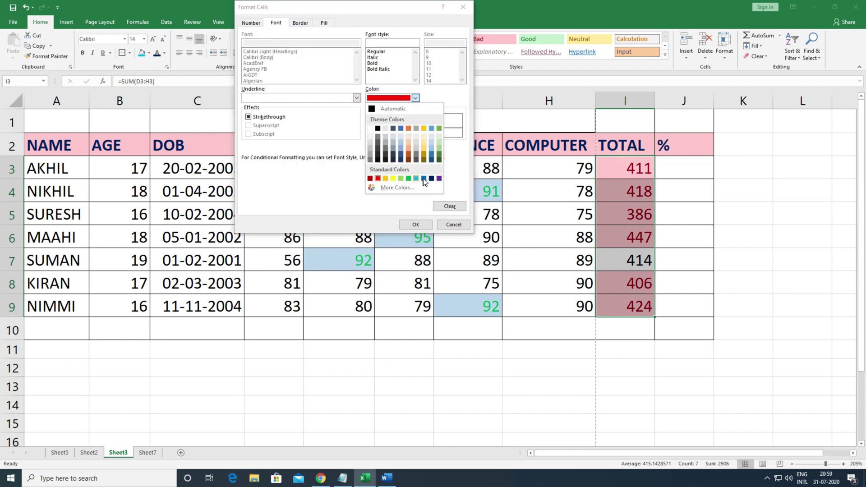
{"action": "left_click", "coordinate": [430, 179]}
{"action": "left_click", "coordinate": [415, 224]}
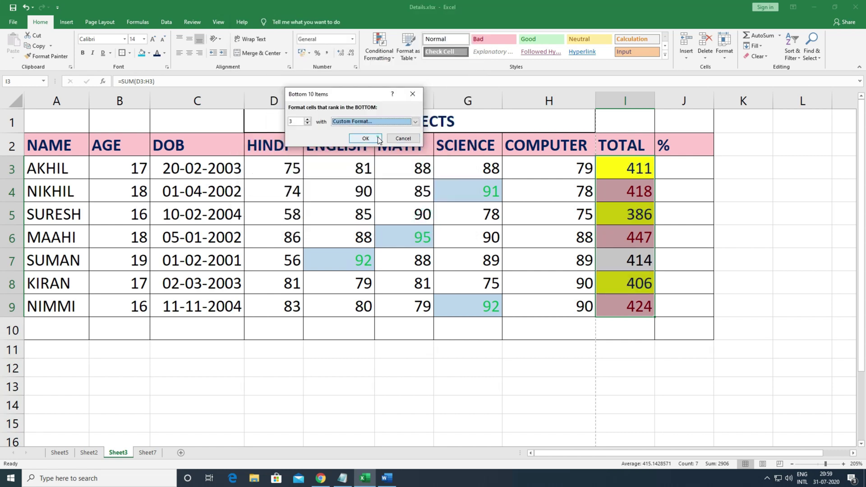
{"action": "key", "text": "Return"}
{"action": "left_click", "coordinate": [630, 193]}
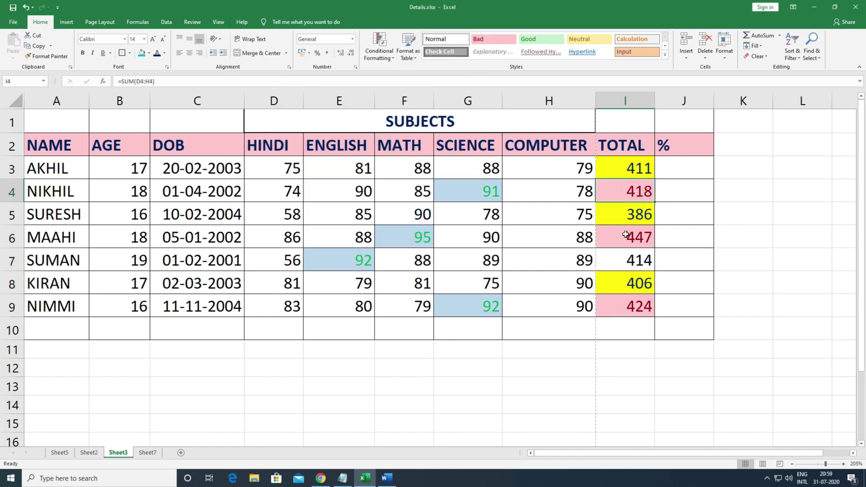
{"action": "left_click", "coordinate": [632, 175]}
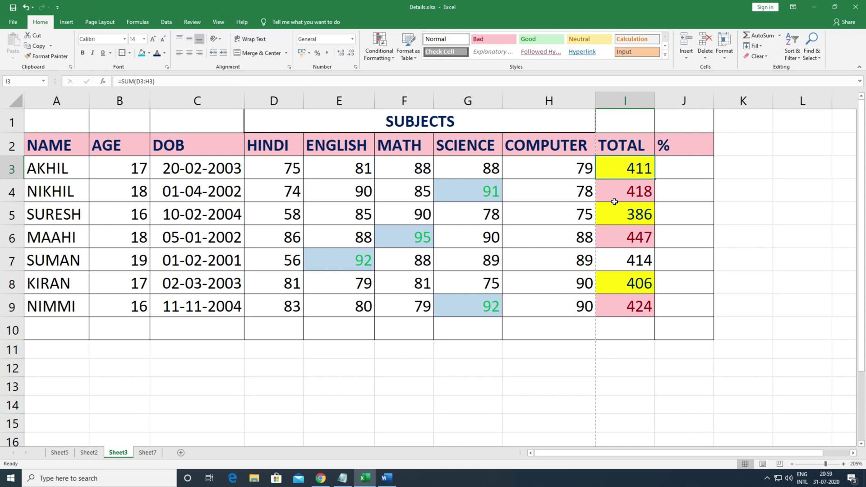
- Apply green gradient-fill data bars to the Hindi marks in D3:D9
{"action": "left_click", "coordinate": [379, 48]}
{"action": "mouse_move", "coordinate": [417, 115]}
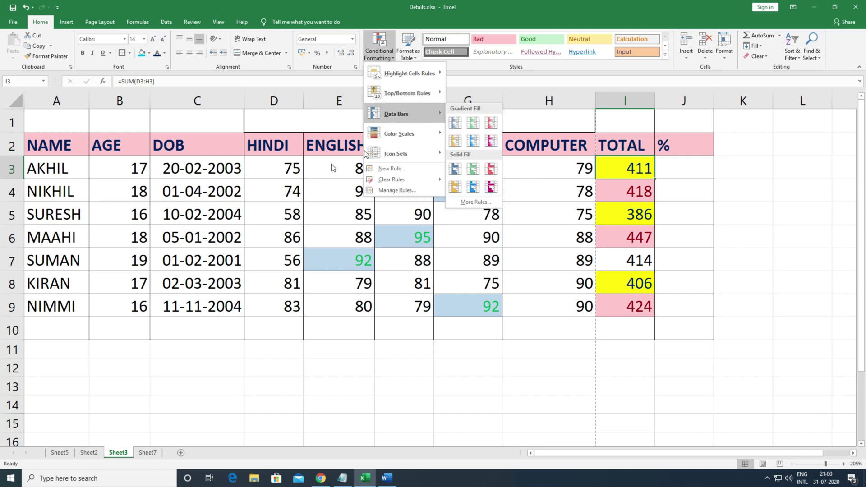
{"action": "left_click_drag", "start_coordinate": [289, 171], "coordinate": [273, 313]}
{"action": "left_click", "coordinate": [379, 48]}
{"action": "mouse_move", "coordinate": [396, 114]}
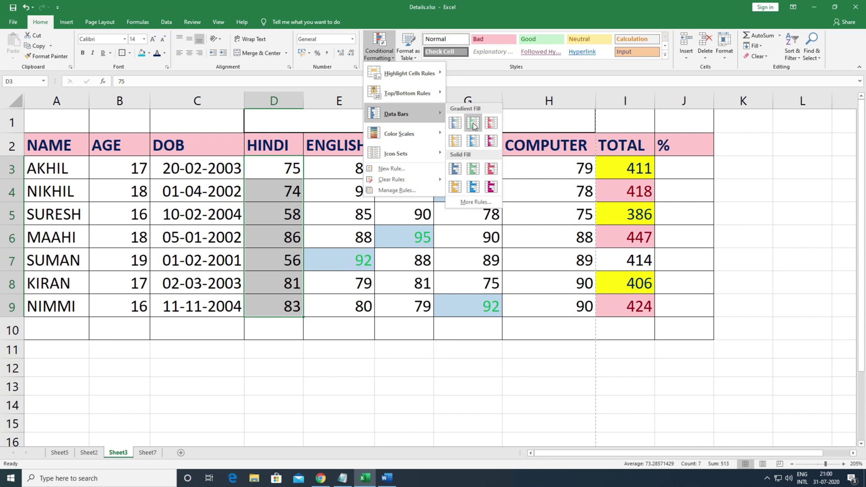
{"action": "left_click", "coordinate": [473, 123]}
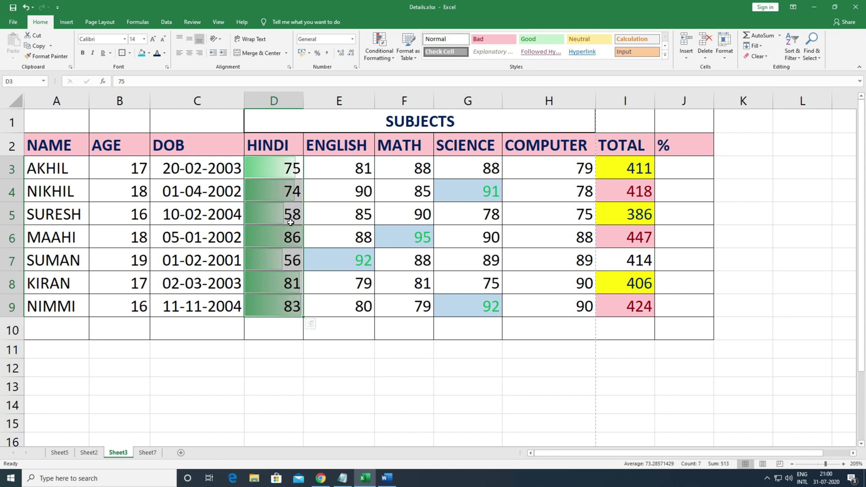
- Apply purple solid-fill data bars to the Hindi marks in D3:D9
{"action": "left_click", "coordinate": [379, 47]}
{"action": "mouse_move", "coordinate": [413, 110]}
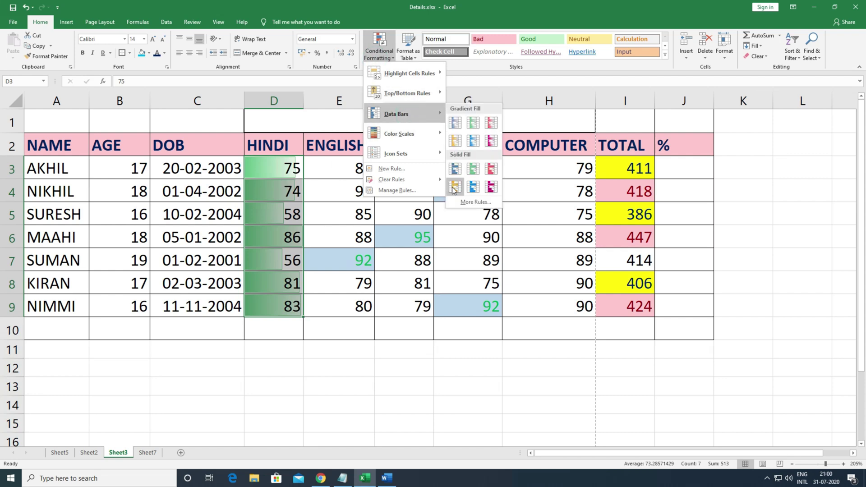
{"action": "left_click", "coordinate": [490, 188]}
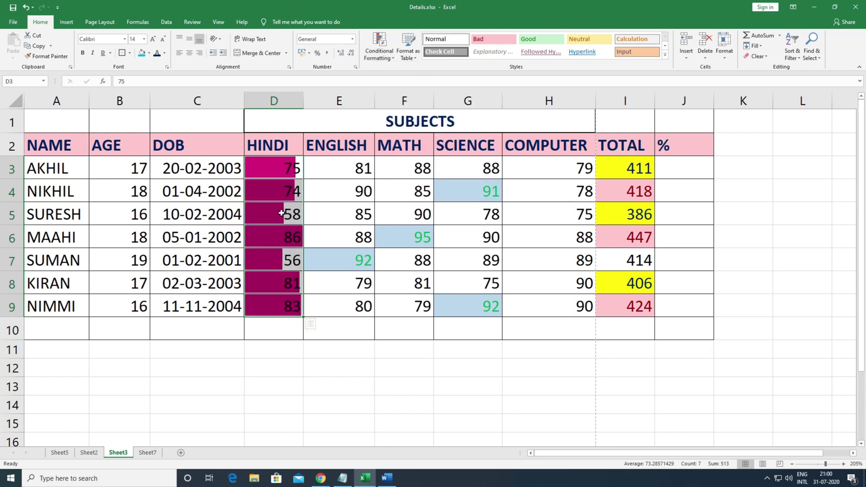
- Change the Hindi mark in D5 to 88
{"action": "left_click", "coordinate": [280, 181]}
{"action": "left_click", "coordinate": [281, 215]}
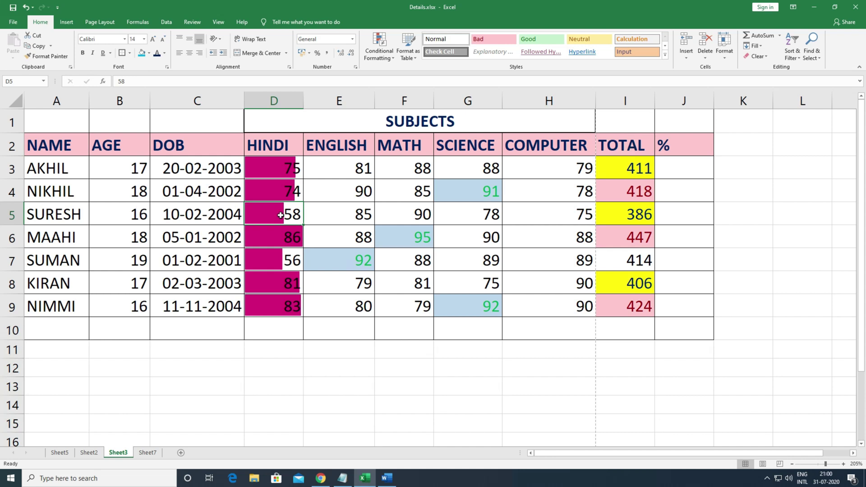
{"action": "type", "text": "88"}
{"action": "key", "text": "Return"}
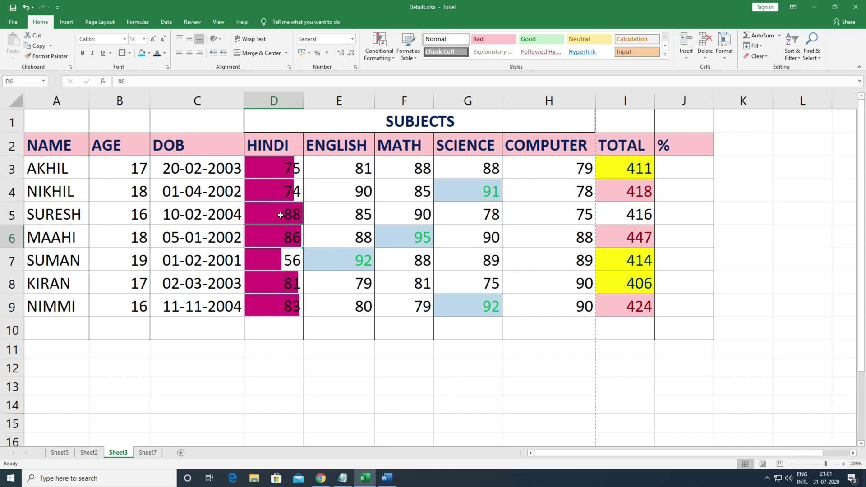
- Try a color scale with green for high and red for low Computer marks in H3:H9, and undo it
{"action": "left_click_drag", "start_coordinate": [549, 169], "coordinate": [549, 306]}
{"action": "left_click", "coordinate": [378, 54]}
{"action": "mouse_move", "coordinate": [397, 154]}
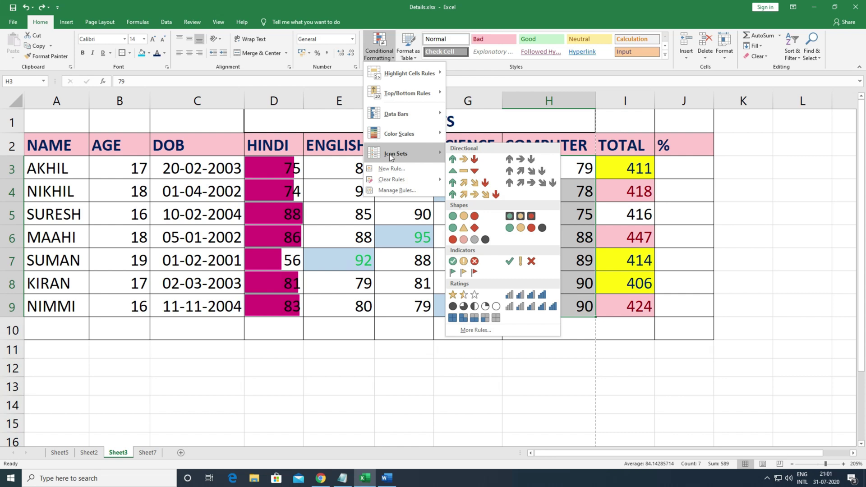
{"action": "mouse_move", "coordinate": [394, 136]}
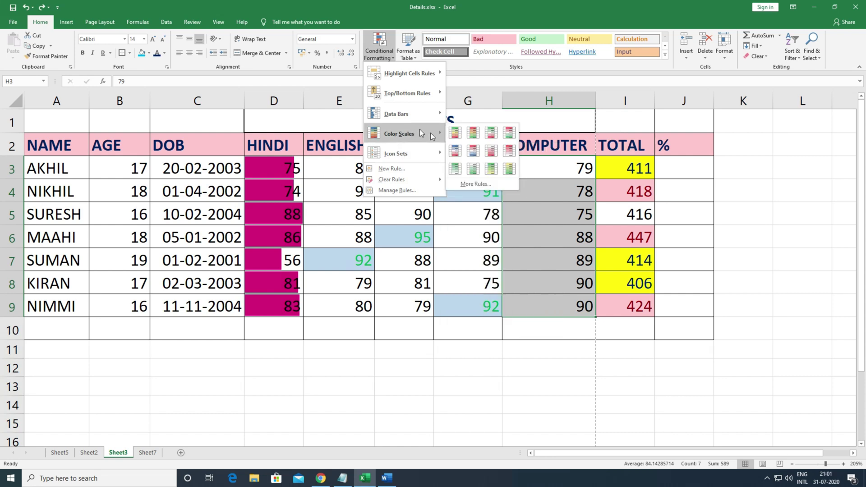
{"action": "left_click", "coordinate": [455, 132]}
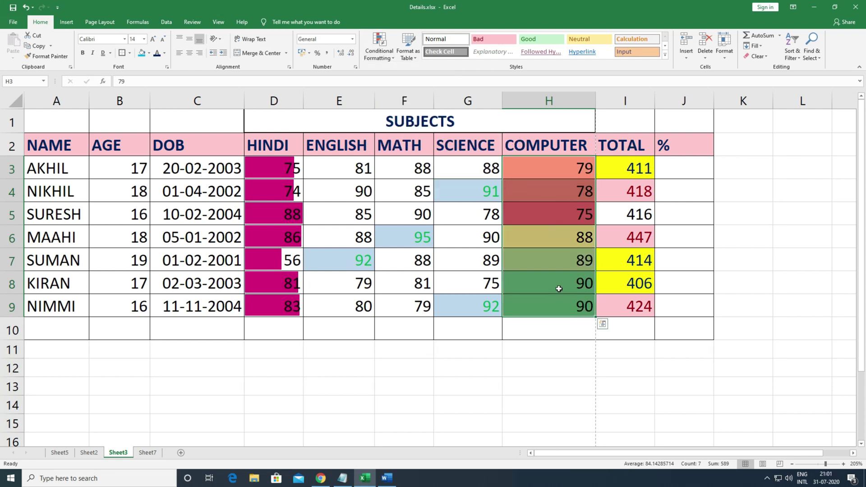
{"action": "left_click", "coordinate": [541, 305]}
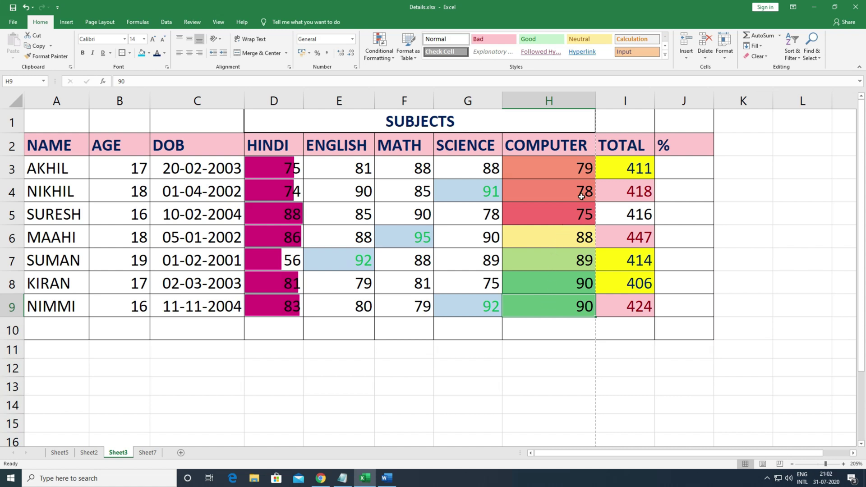
{"action": "left_click", "coordinate": [541, 214]}
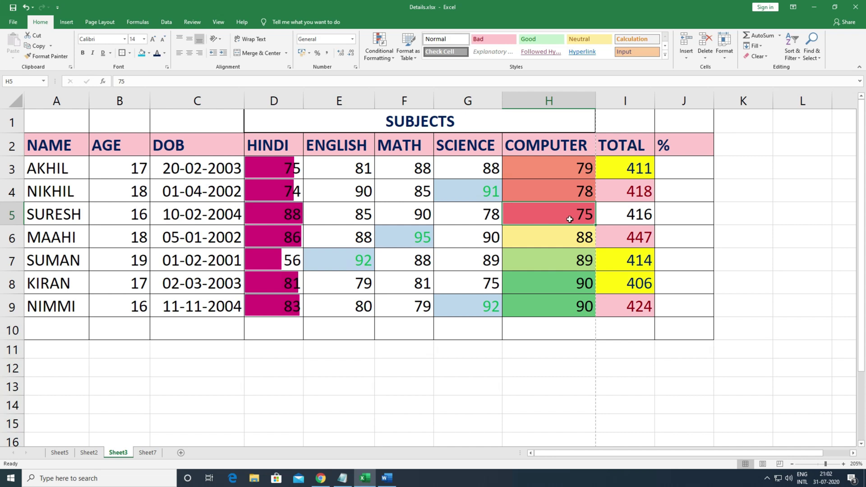
{"action": "key", "text": "ctrl+z"}
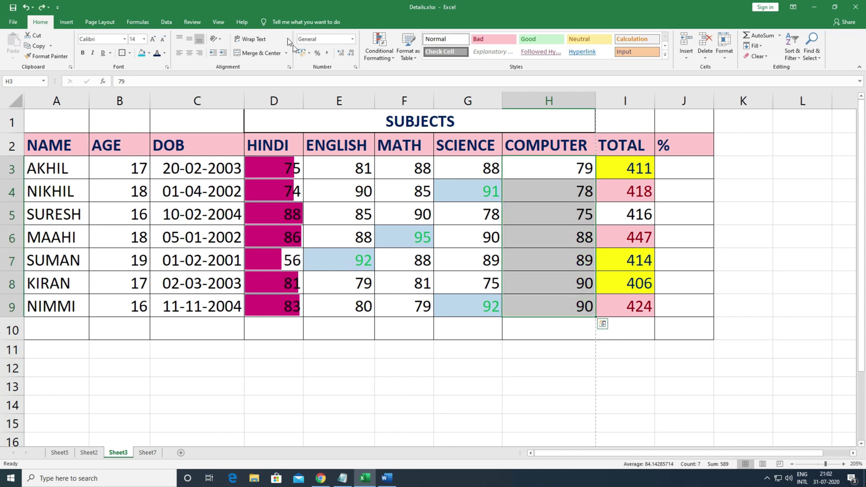
- Apply a color scale with red for high and green for low values to the Computer marks in H3:H9
{"action": "left_click", "coordinate": [379, 50]}
{"action": "mouse_move", "coordinate": [385, 73]}
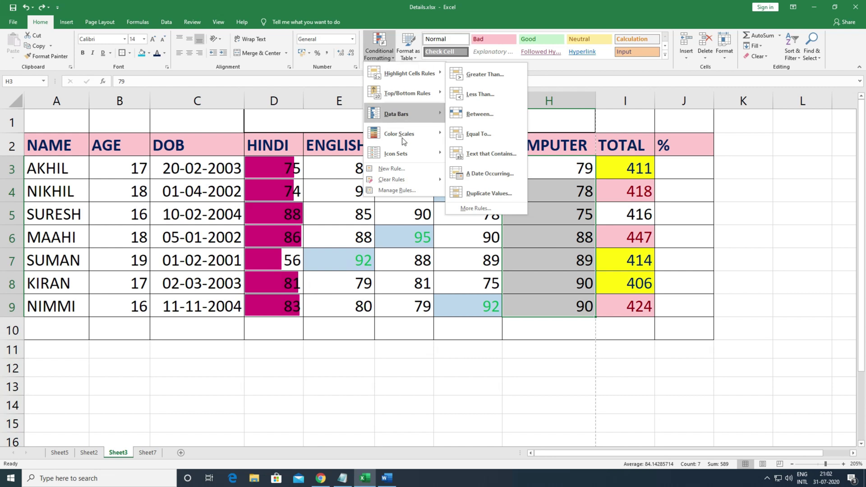
{"action": "mouse_move", "coordinate": [409, 134]}
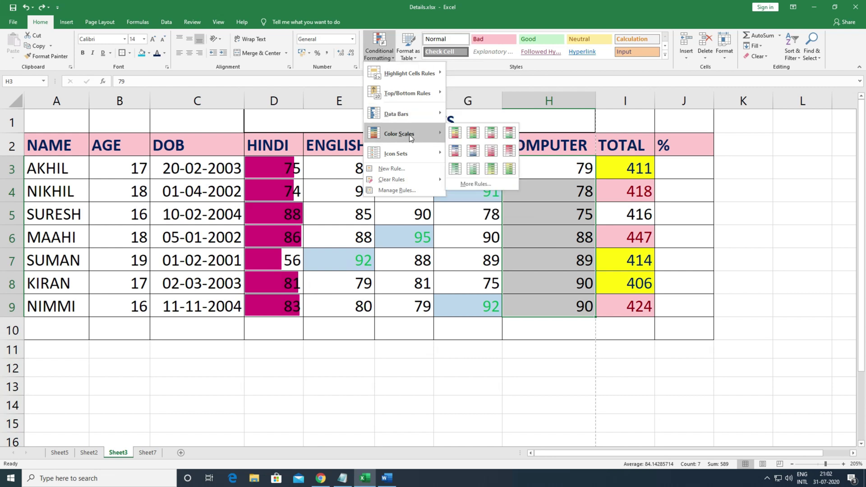
{"action": "left_click", "coordinate": [473, 135]}
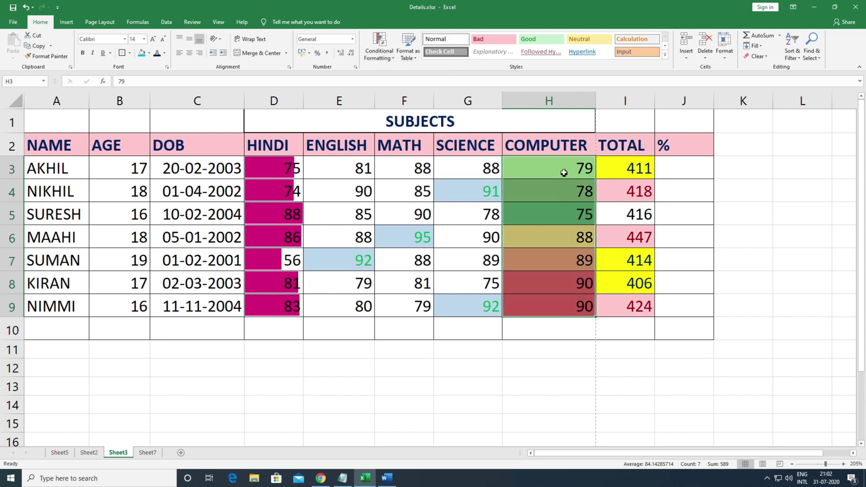
- Add the directional icon set with three colored arrows to the Computer marks in H3:H9
{"action": "left_click", "coordinate": [379, 48]}
{"action": "mouse_move", "coordinate": [404, 153]}
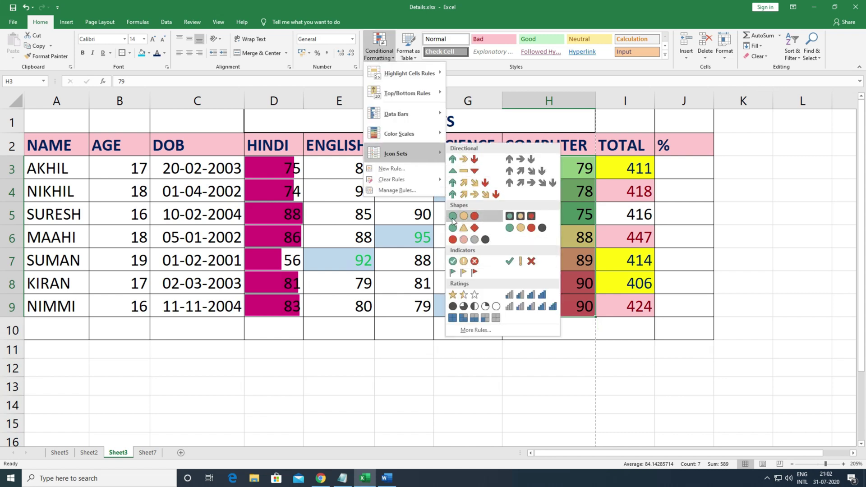
{"action": "left_click", "coordinate": [473, 160]}
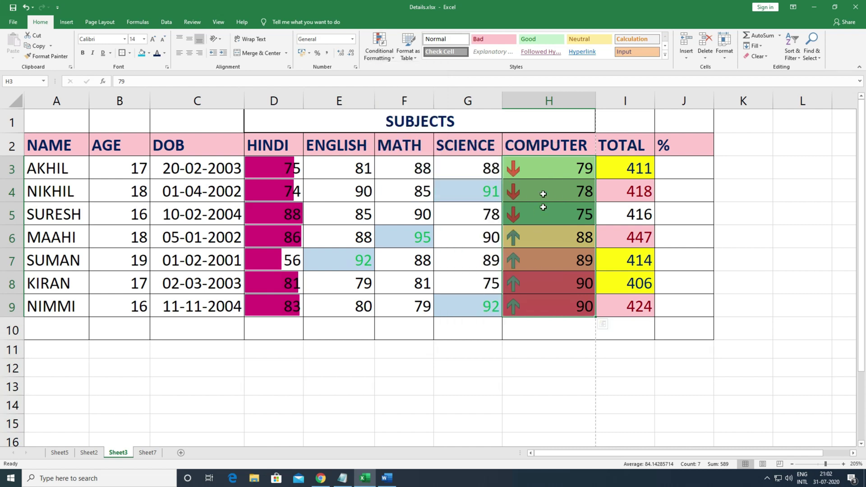
- Edit the icon set rule on the Computer marks so both icon thresholds use the Number type
{"action": "left_click", "coordinate": [389, 55]}
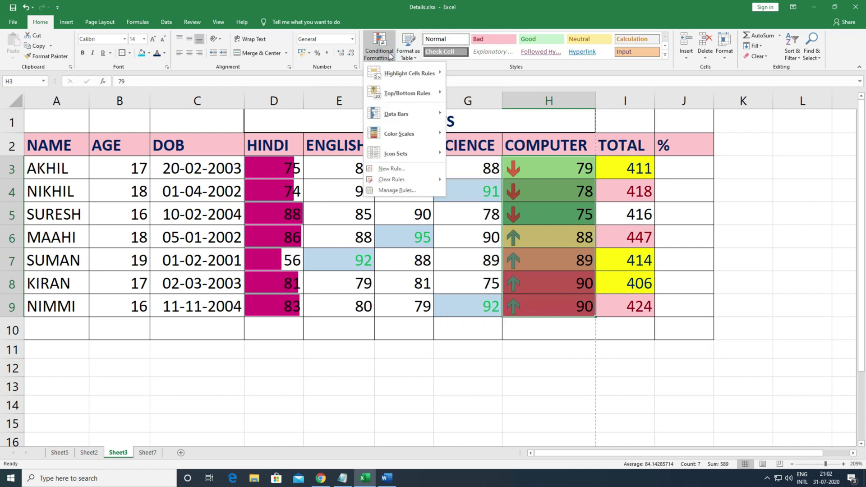
{"action": "left_click", "coordinate": [392, 190]}
{"action": "left_click", "coordinate": [292, 118]}
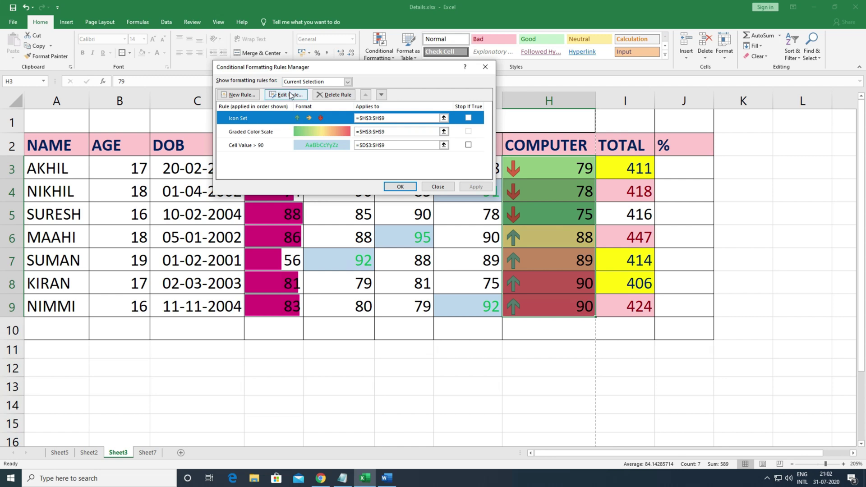
{"action": "left_click", "coordinate": [287, 94]}
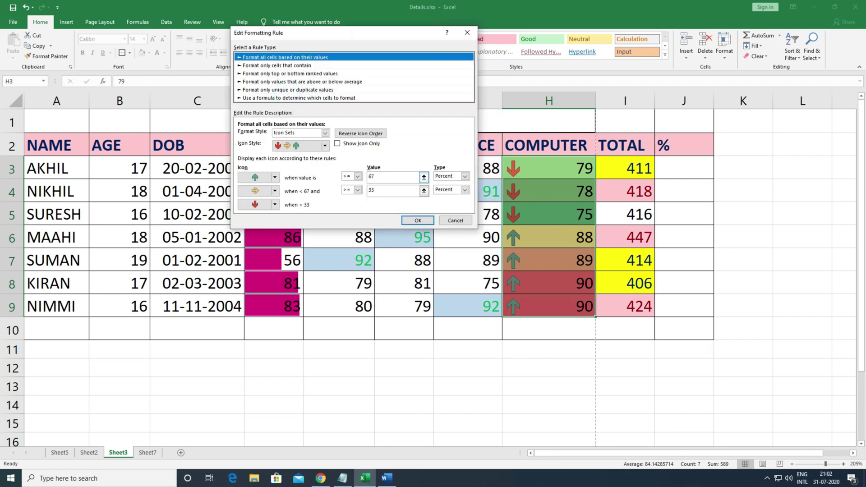
{"action": "left_click", "coordinate": [381, 176]}
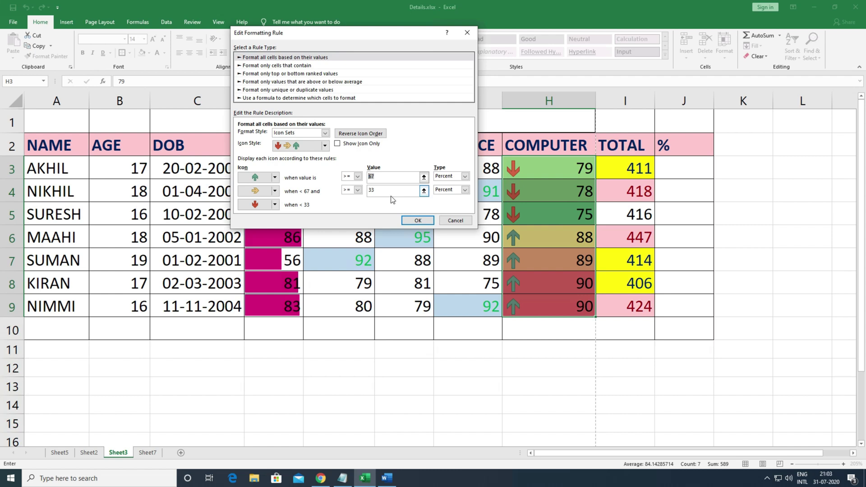
{"action": "left_click", "coordinate": [464, 176]}
{"action": "left_click", "coordinate": [449, 184]}
{"action": "left_click", "coordinate": [452, 194]}
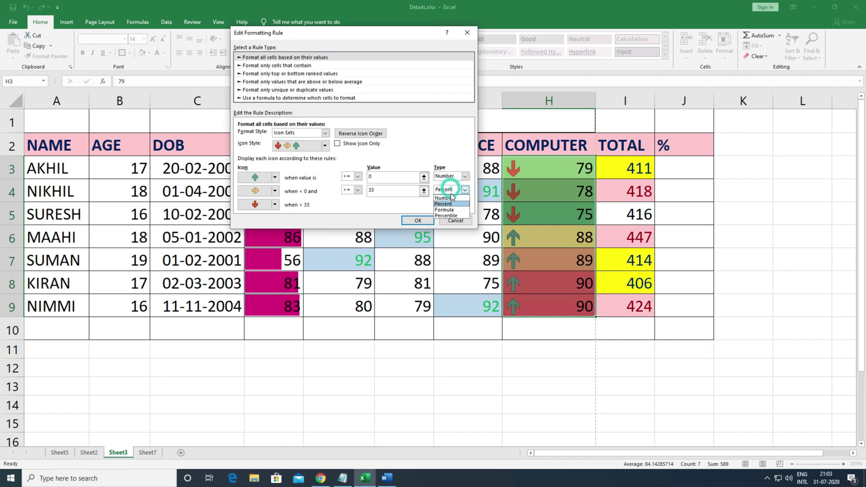
{"action": "left_click", "coordinate": [450, 199]}
- Set the icon set rule to show the green arrow from 90 and the yellow arrow from 70, and apply it
{"action": "left_click", "coordinate": [397, 177]}
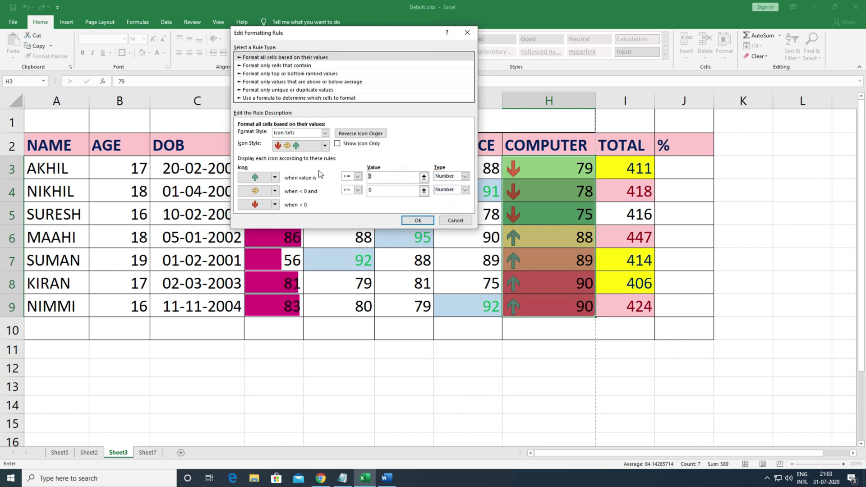
{"action": "type", "text": "90"}
{"action": "left_click", "coordinate": [385, 191]}
{"action": "left_click_drag", "start_coordinate": [386, 190], "coordinate": [341, 186]}
{"action": "type", "text": "70"}
{"action": "key", "text": "Tab"}
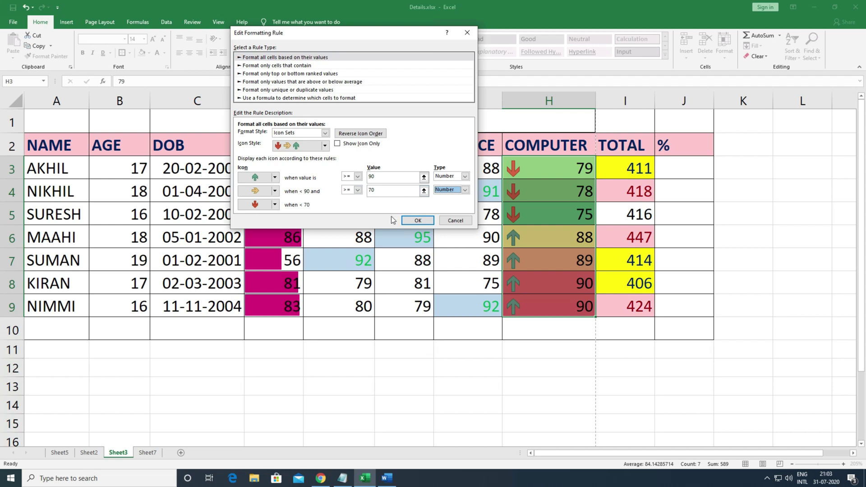
{"action": "left_click", "coordinate": [418, 220]}
{"action": "left_click", "coordinate": [396, 185]}
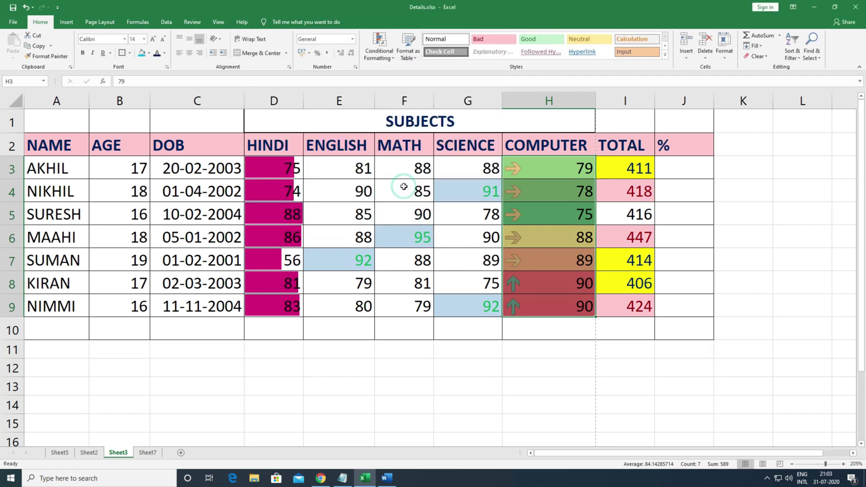
{"action": "left_click", "coordinate": [552, 250]}
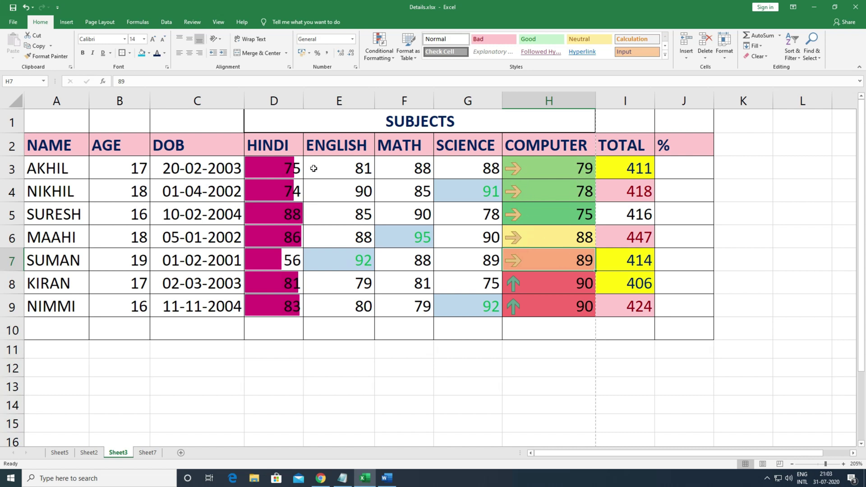
- Clear the conditional formatting rules from the entire sheet
{"action": "left_click_drag", "start_coordinate": [272, 166], "coordinate": [643, 306]}
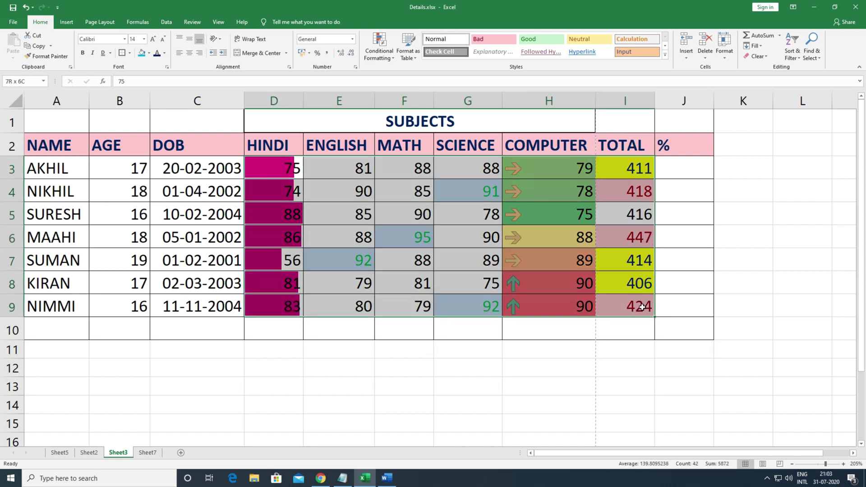
{"action": "left_click", "coordinate": [378, 49]}
{"action": "mouse_move", "coordinate": [399, 181]}
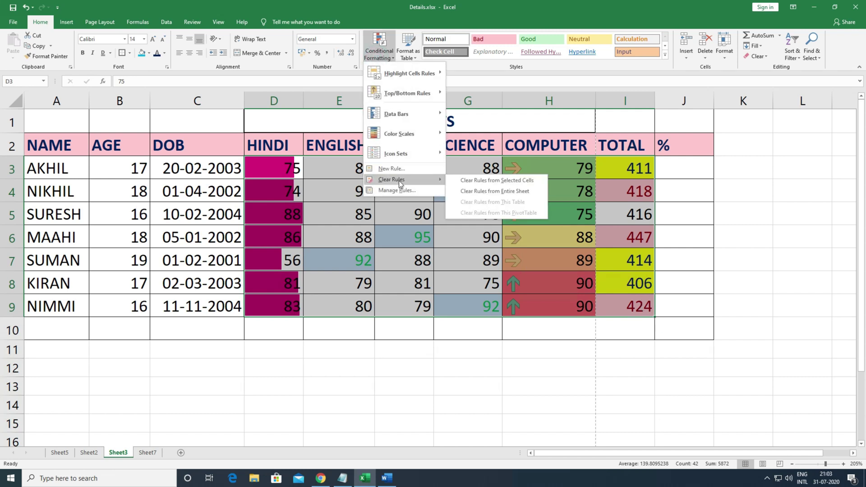
{"action": "left_click", "coordinate": [502, 193]}
{"action": "left_click", "coordinate": [492, 249]}
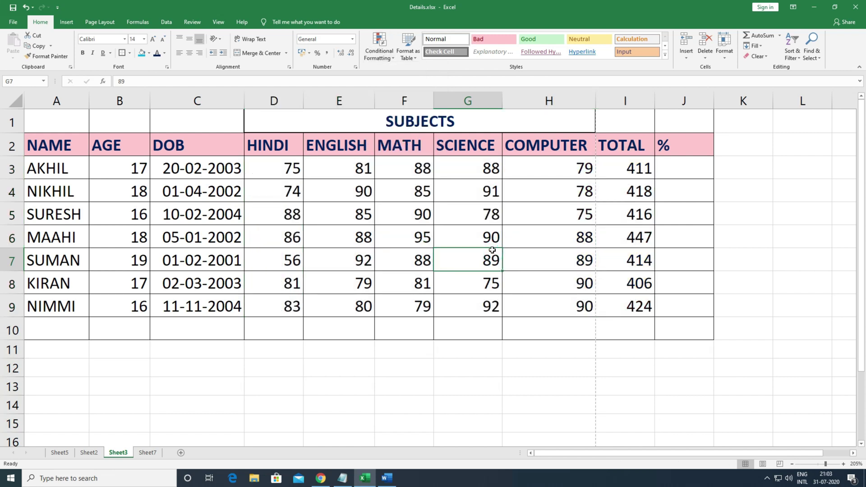